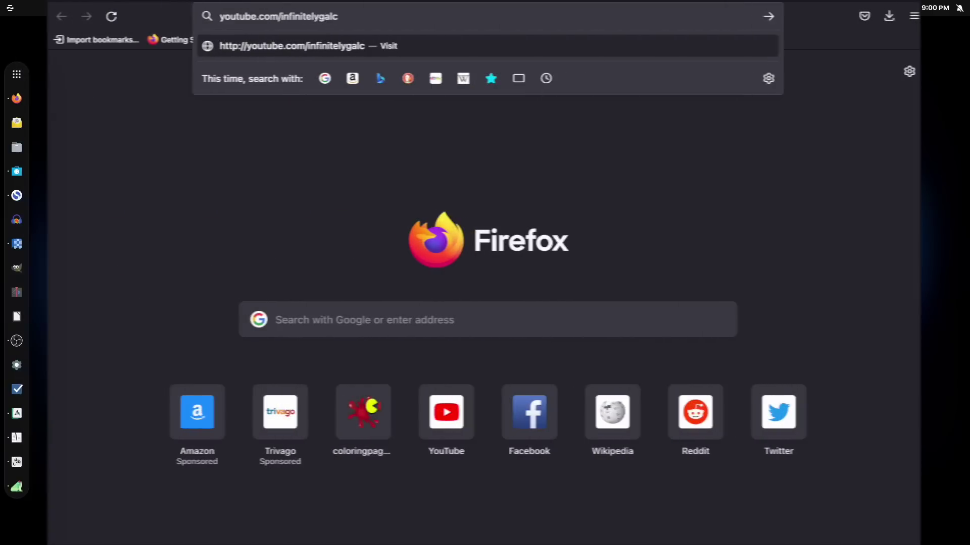
- Load youtube.com/infinitelygalactic and scroll down through the channel's uploads
{"action": "type", "text": "tic"}
{"action": "key", "text": "Return"}
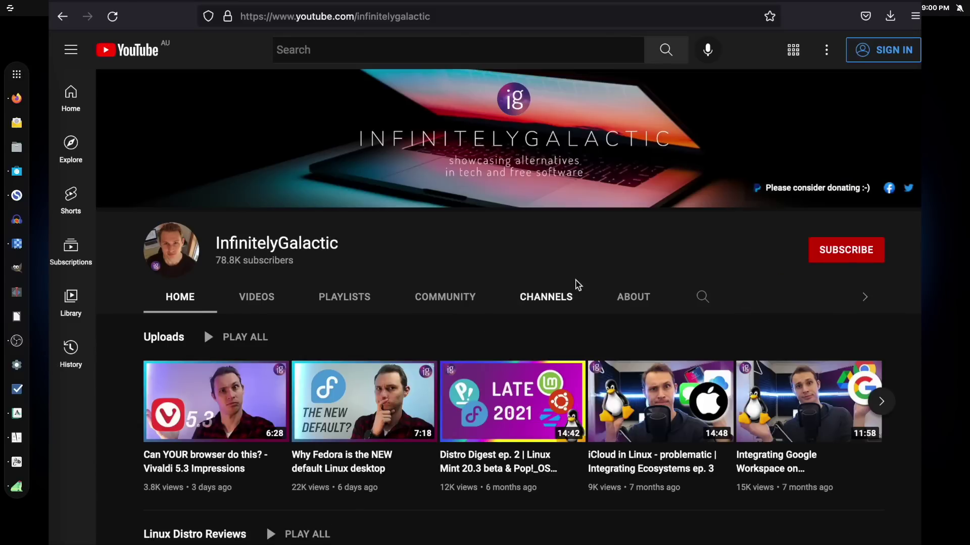
{"action": "scroll", "coordinate": [662, 281], "scroll_direction": "down", "scroll_amount": 2}
{"action": "scroll", "coordinate": [662, 281], "scroll_direction": "down", "scroll_amount": 10}
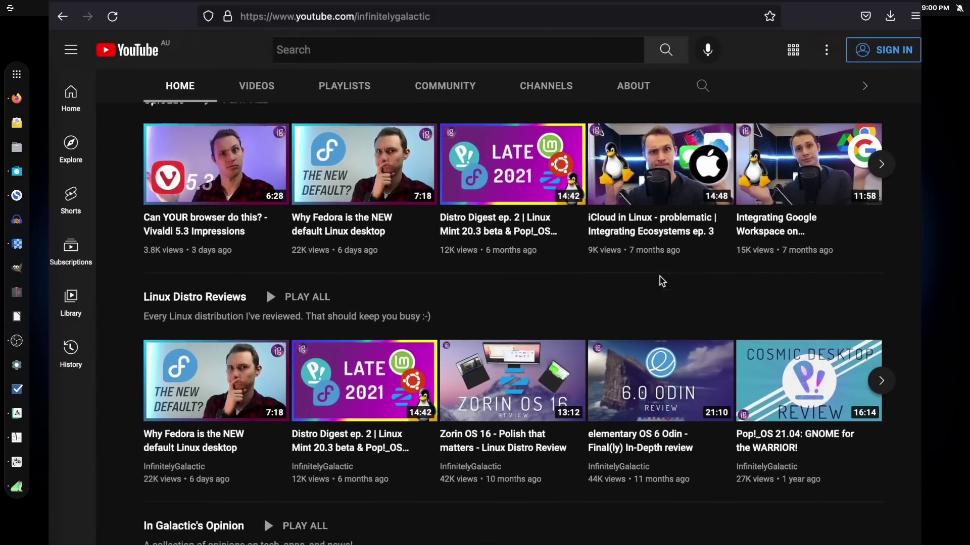
{"action": "scroll", "coordinate": [662, 281], "scroll_direction": "down", "scroll_amount": 5}
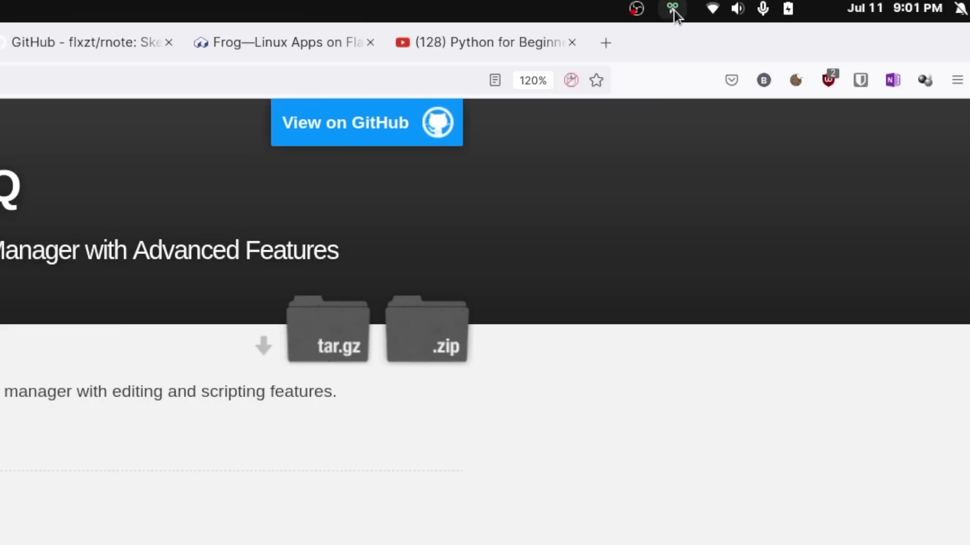
- Disable CopyQ's clipboard storing from its tray menu, then reopen the tray menu
{"action": "left_click", "coordinate": [673, 9]}
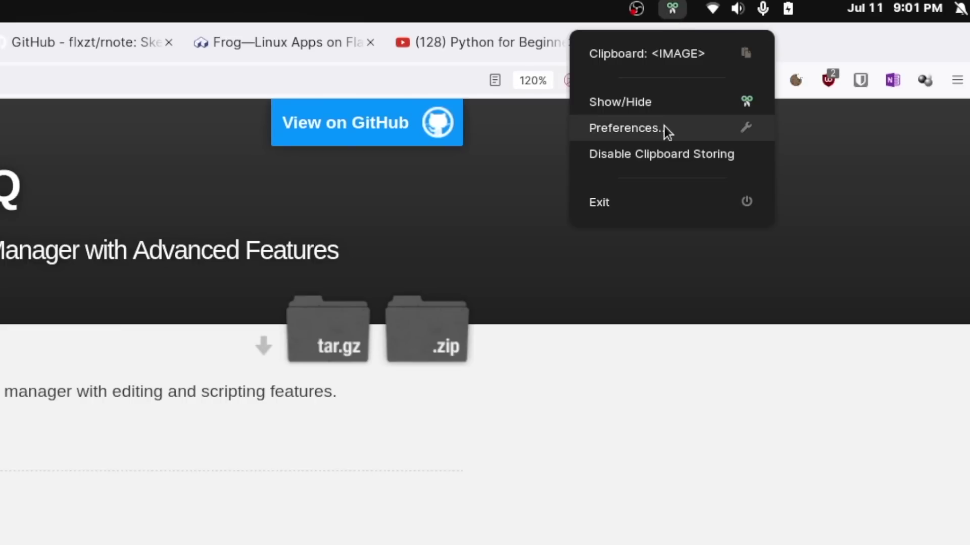
{"action": "left_click", "coordinate": [662, 149]}
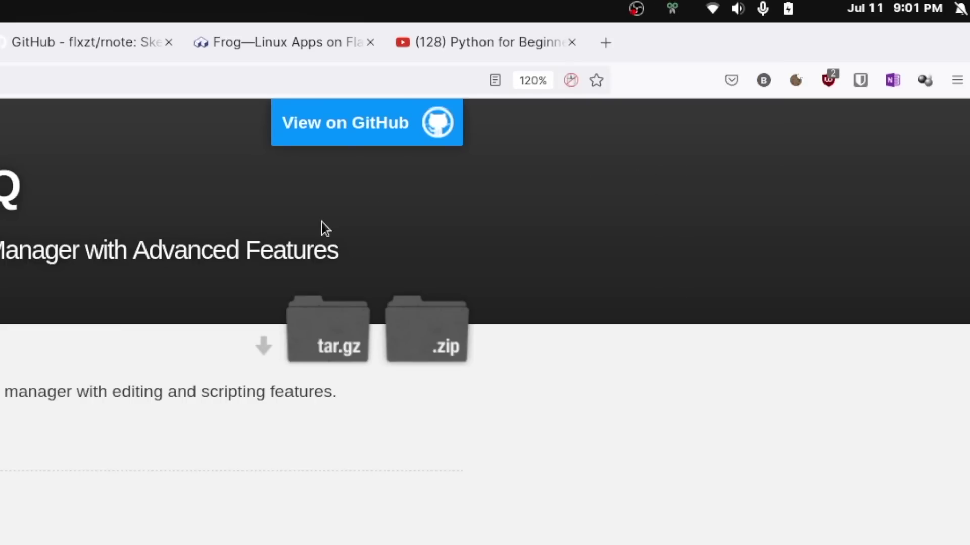
{"action": "left_click", "coordinate": [675, 7]}
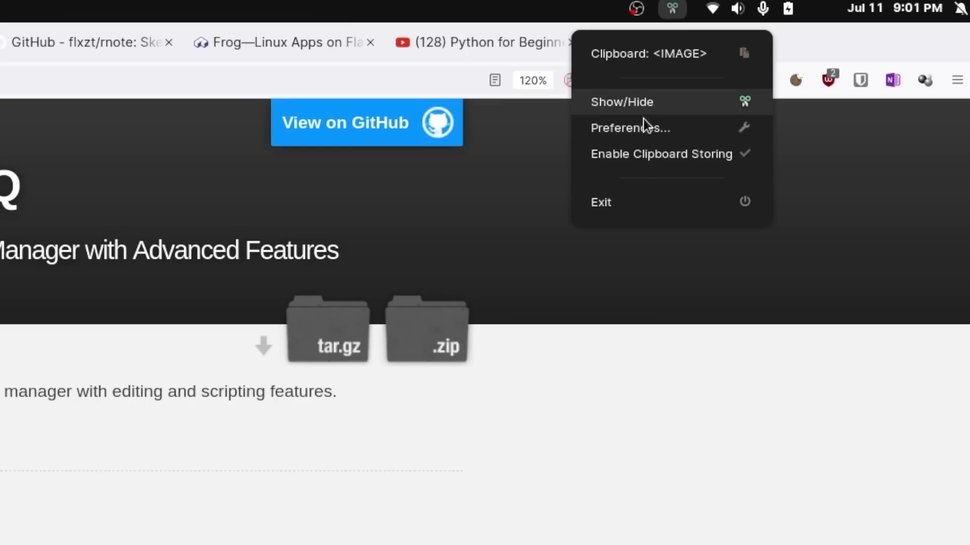
- Show the CopyQ window, move it upper left, and go through the hat and jellyfish items
{"action": "left_click", "coordinate": [638, 102]}
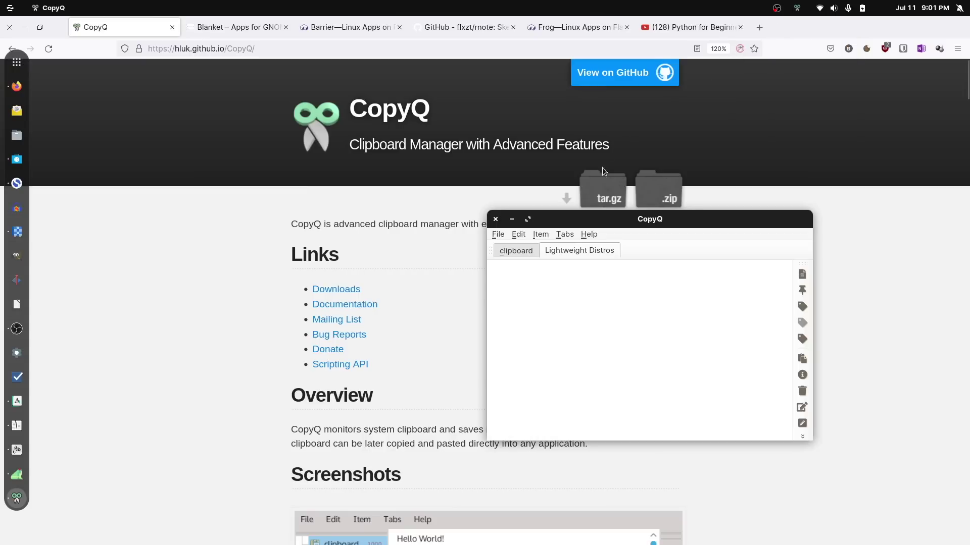
{"action": "left_click_drag", "start_coordinate": [593, 222], "coordinate": [229, 153]}
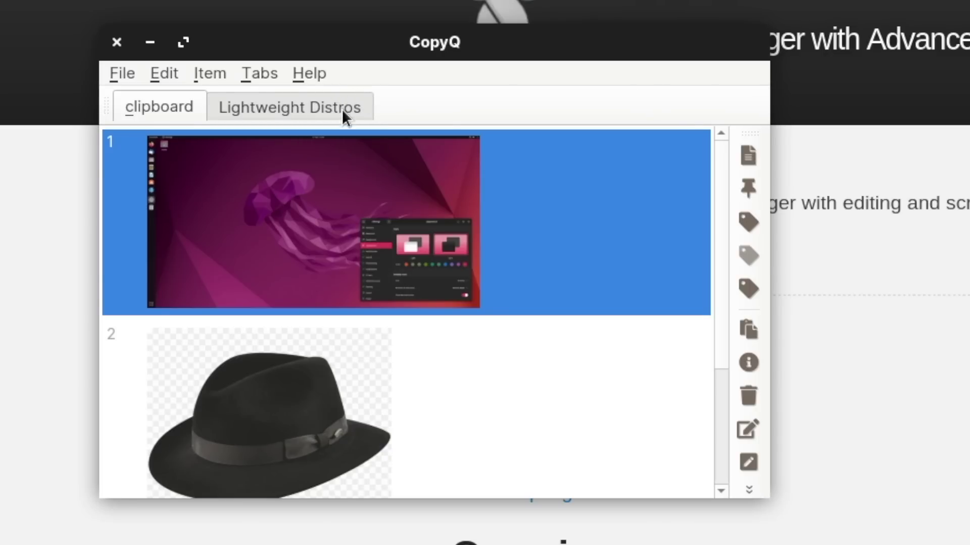
{"action": "scroll", "coordinate": [364, 226], "scroll_direction": "down", "scroll_amount": 3}
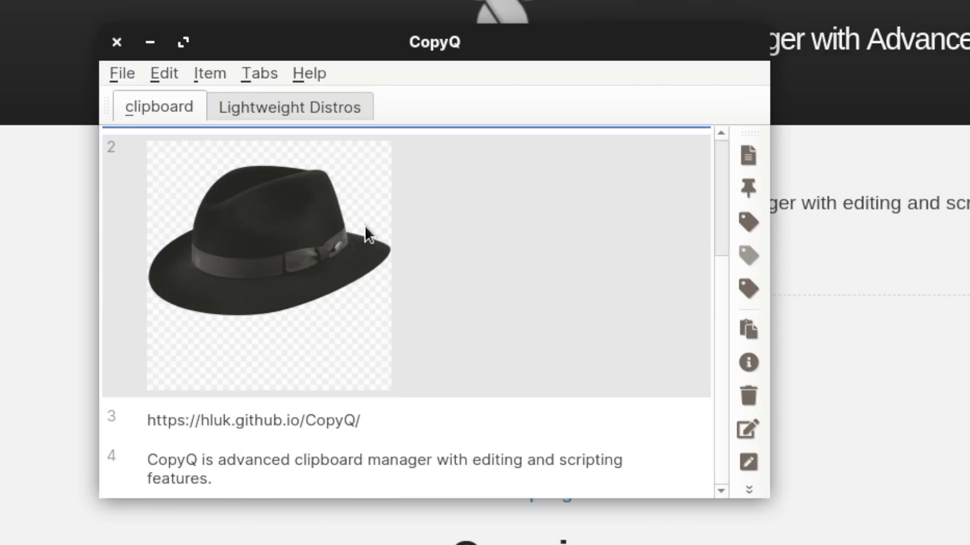
{"action": "left_click", "coordinate": [292, 250]}
{"action": "scroll", "coordinate": [414, 298], "scroll_direction": "up", "scroll_amount": 3}
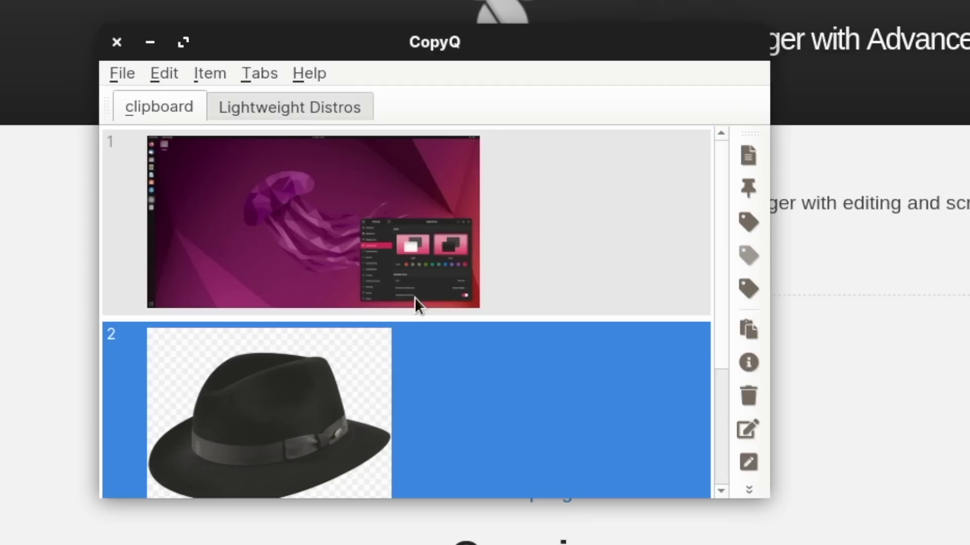
{"action": "left_click", "coordinate": [344, 252]}
{"action": "key", "text": "Delete"}
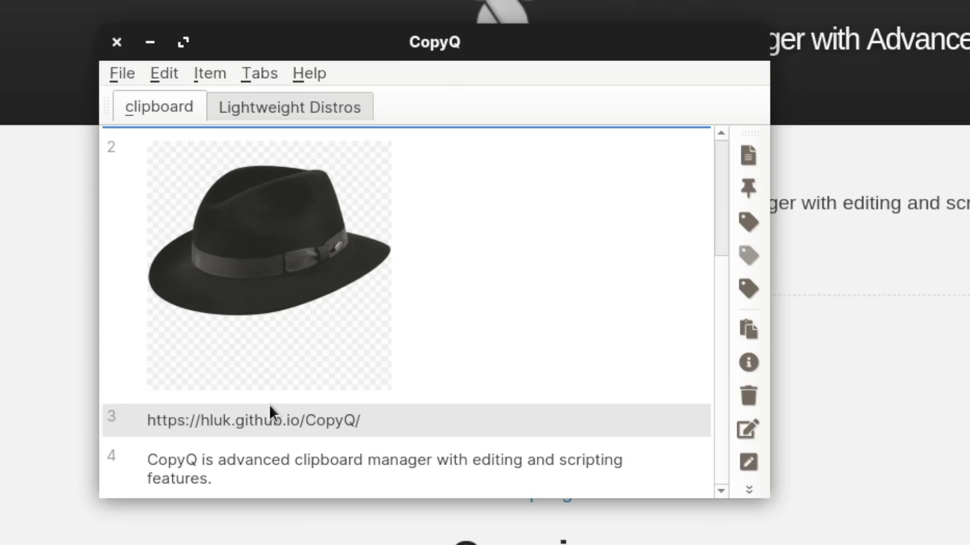
- Nudge the CopyQ window, then switch to the Lightweight Distros tab and back to the clipboard
{"action": "scroll", "coordinate": [313, 286], "scroll_direction": "up", "scroll_amount": 3}
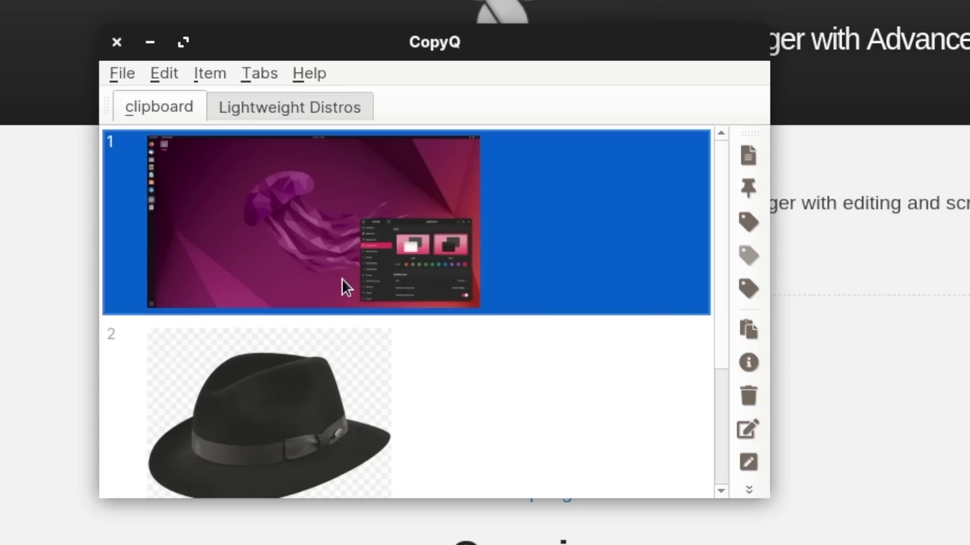
{"action": "scroll", "coordinate": [341, 278], "scroll_direction": "down", "scroll_amount": 3}
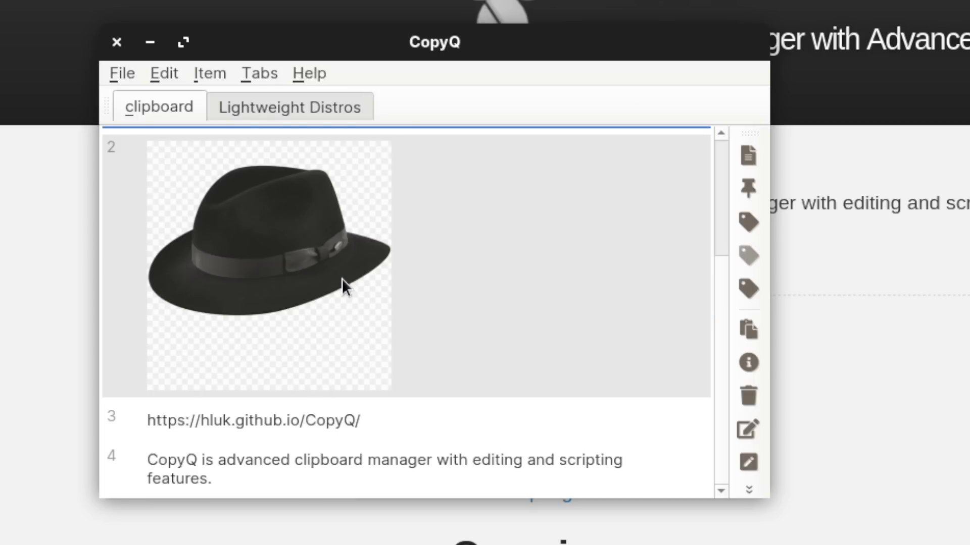
{"action": "scroll", "coordinate": [304, 429], "scroll_direction": "up", "scroll_amount": 3}
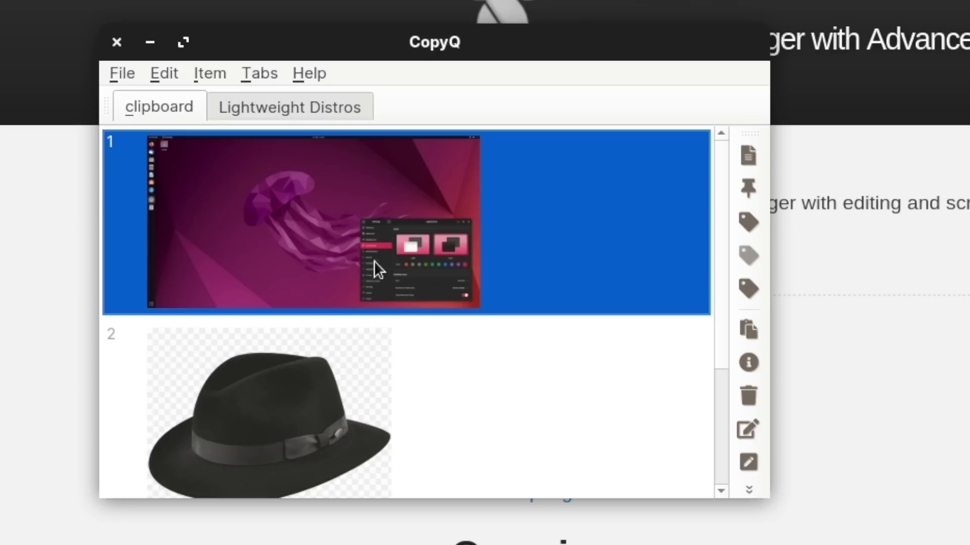
{"action": "left_click_drag", "start_coordinate": [304, 45], "coordinate": [353, 63]}
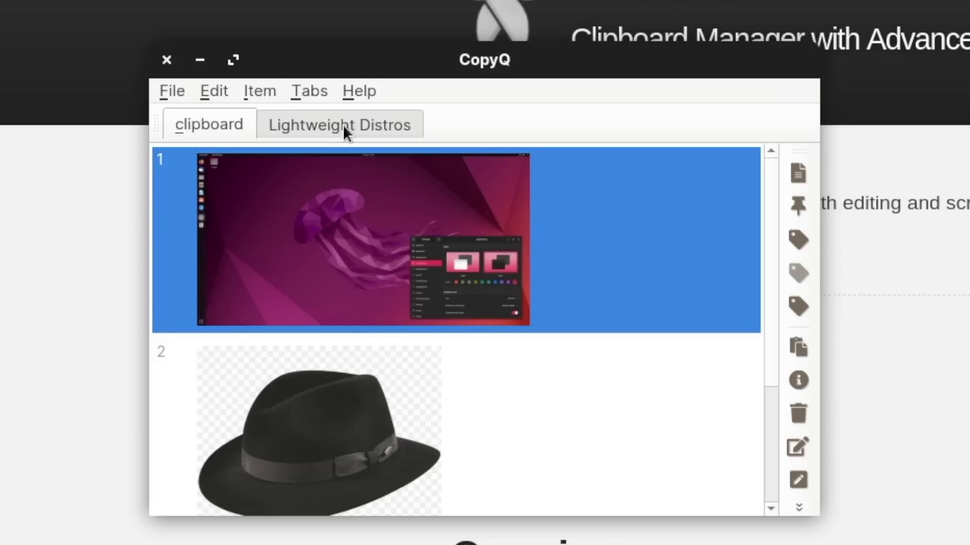
{"action": "scroll", "coordinate": [378, 245], "scroll_direction": "down", "scroll_amount": 3}
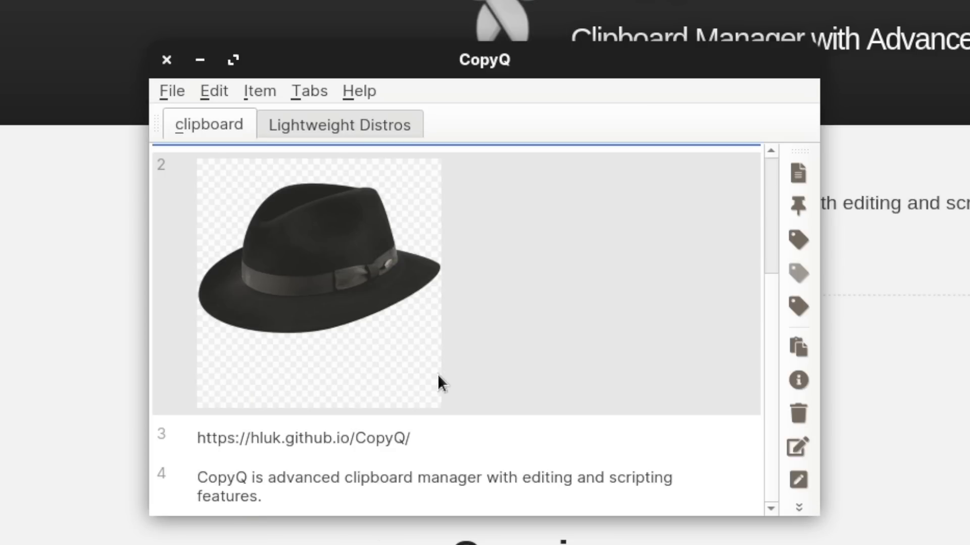
{"action": "scroll", "coordinate": [437, 374], "scroll_direction": "up", "scroll_amount": 3}
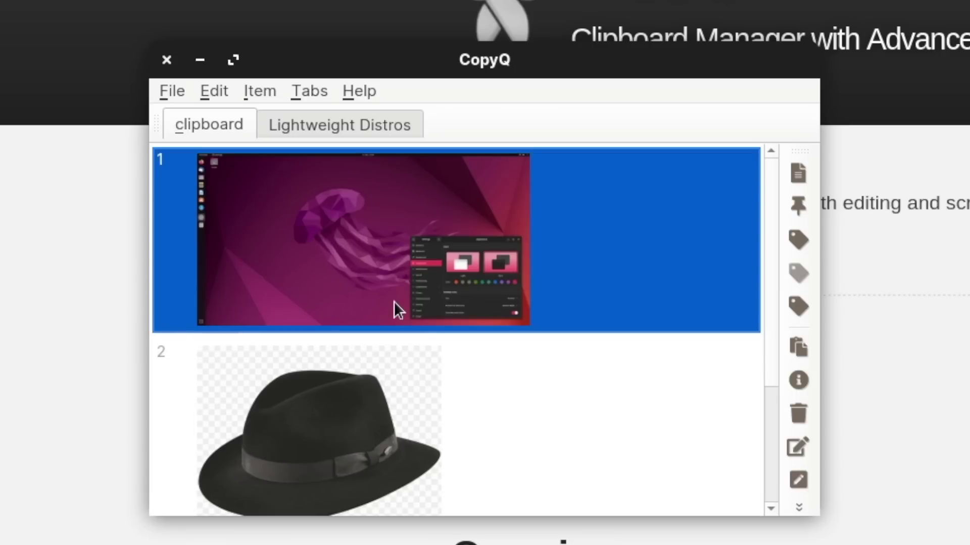
{"action": "left_click", "coordinate": [310, 132]}
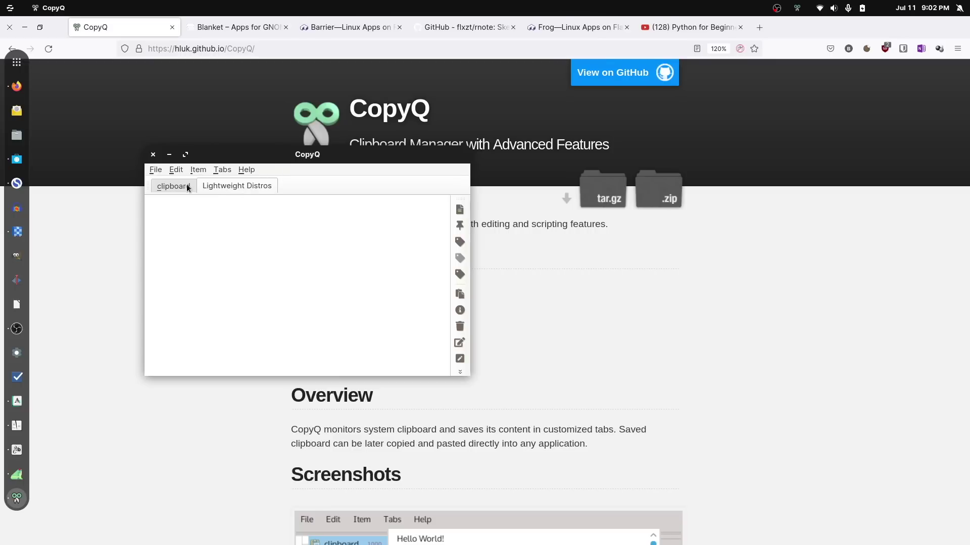
{"action": "left_click", "coordinate": [187, 186]}
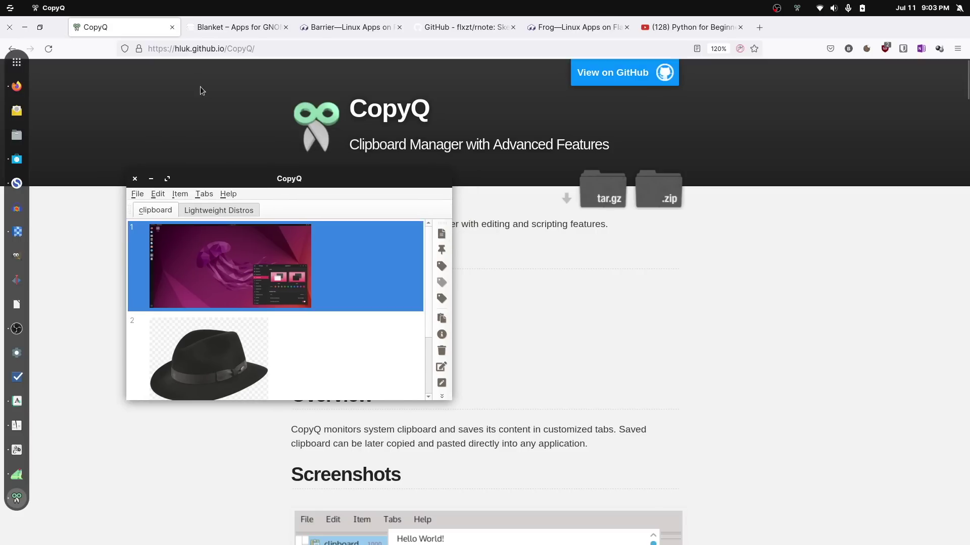
{"action": "left_click", "coordinate": [237, 27]}
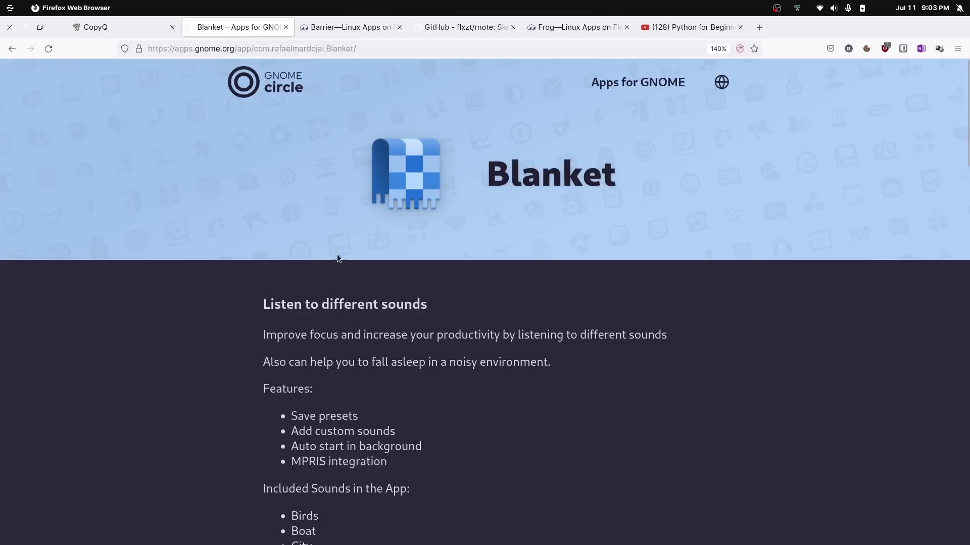
{"action": "scroll", "coordinate": [352, 272], "scroll_direction": "down", "scroll_amount": 6}
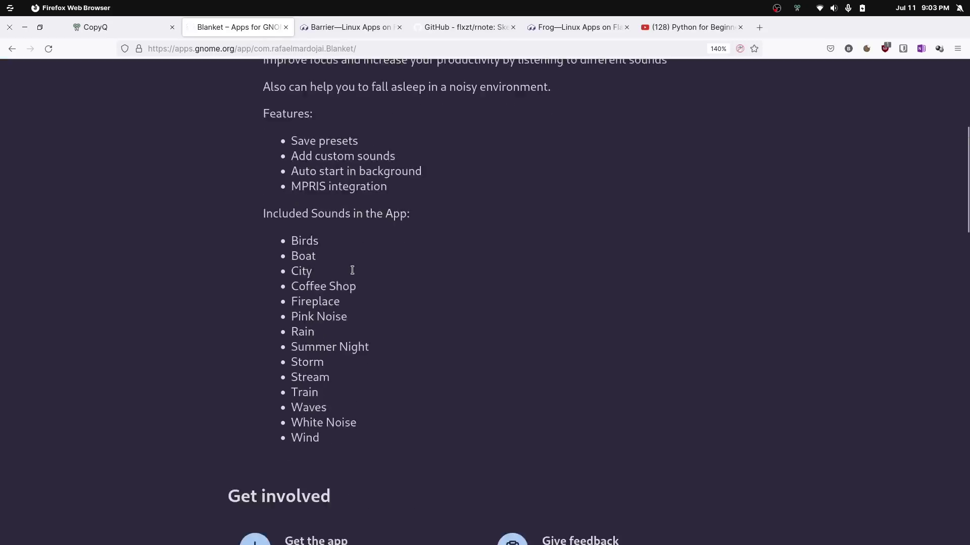
{"action": "scroll", "coordinate": [352, 273], "scroll_direction": "down", "scroll_amount": 10}
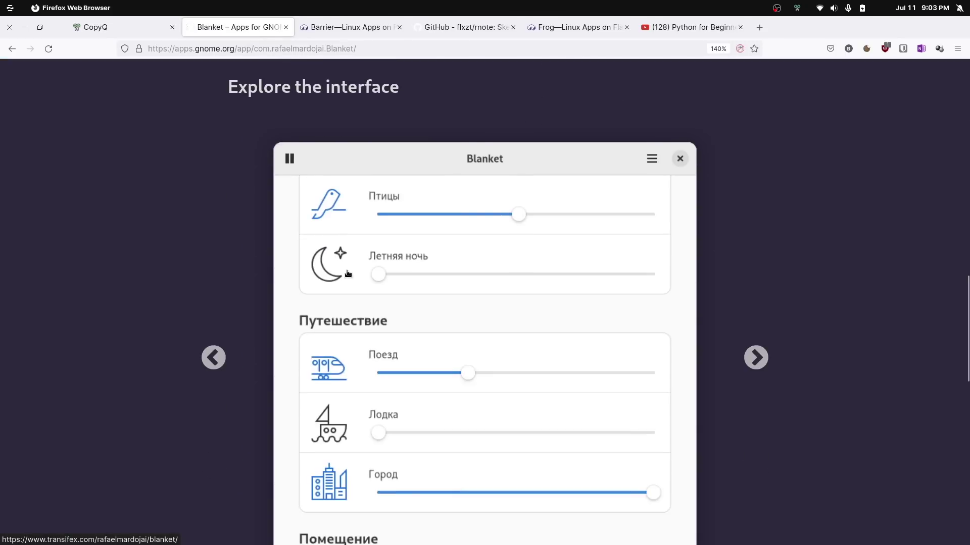
{"action": "scroll", "coordinate": [232, 264], "scroll_direction": "up", "scroll_amount": 15}
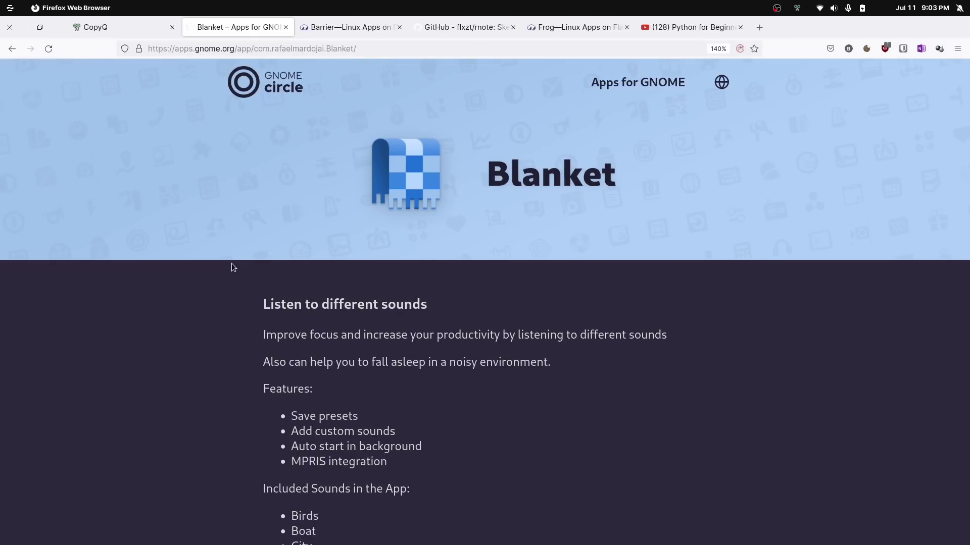
{"action": "mouse_move", "coordinate": [2, 230]}
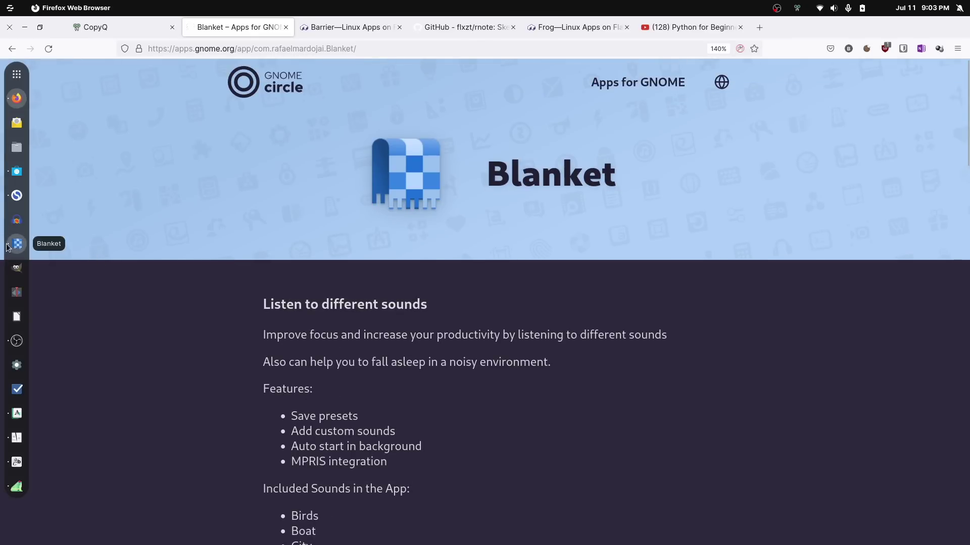
- Launch Blanket, raise the Rain volume, and pause the ambient sound mix
{"action": "left_click", "coordinate": [7, 247]}
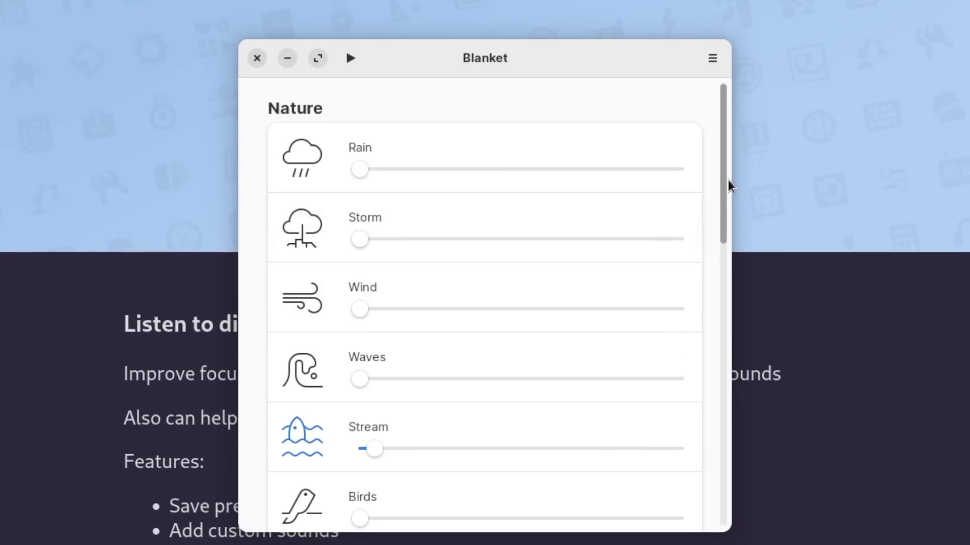
{"action": "mouse_move", "coordinate": [729, 180]}
{"action": "left_mouse_down"}
{"action": "mouse_move", "coordinate": [727, 443]}
{"action": "mouse_move", "coordinate": [705, 279]}
{"action": "mouse_move", "coordinate": [721, 174]}
{"action": "left_mouse_up"}
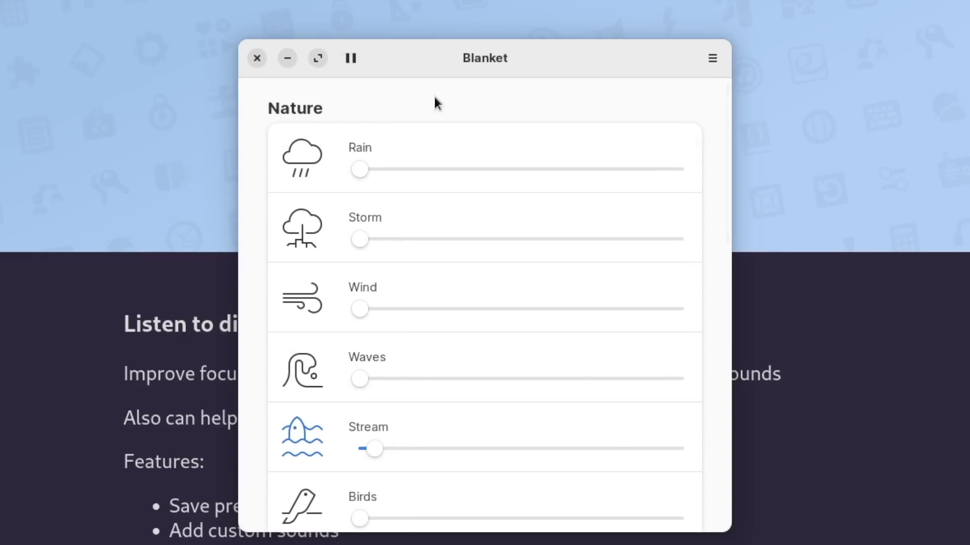
{"action": "left_click_drag", "start_coordinate": [361, 168], "coordinate": [376, 175]}
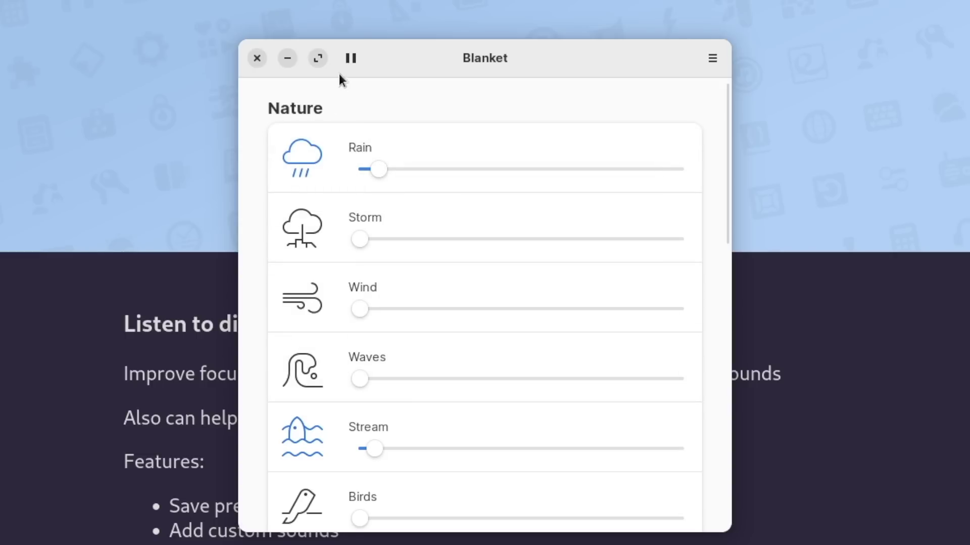
{"action": "left_click", "coordinate": [348, 57]}
- Move the Blanket window up and left, then close it
{"action": "mouse_move", "coordinate": [721, 143]}
{"action": "left_mouse_down"}
{"action": "mouse_move", "coordinate": [735, 339]}
{"action": "mouse_move", "coordinate": [725, 412]}
{"action": "mouse_move", "coordinate": [712, 158]}
{"action": "left_mouse_up"}
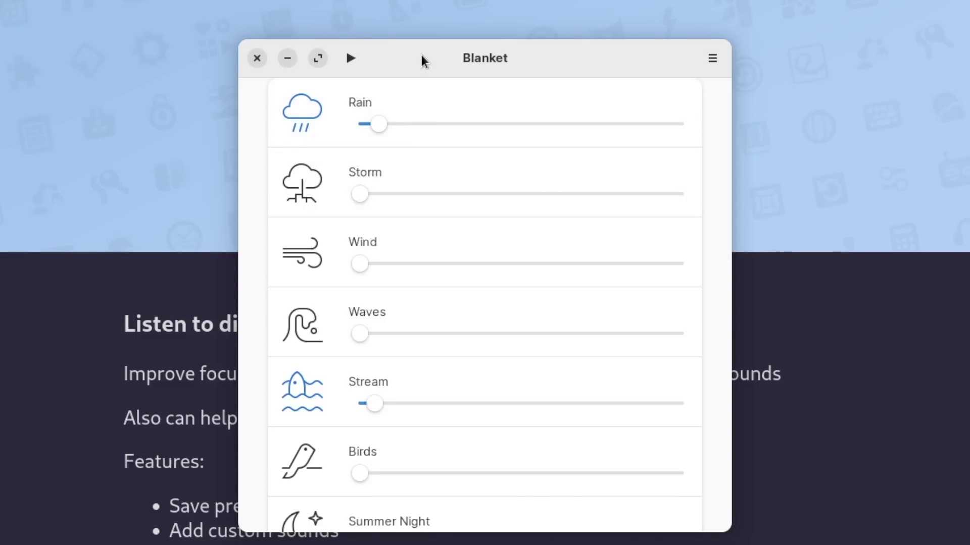
{"action": "left_click_drag", "start_coordinate": [421, 54], "coordinate": [389, 45]}
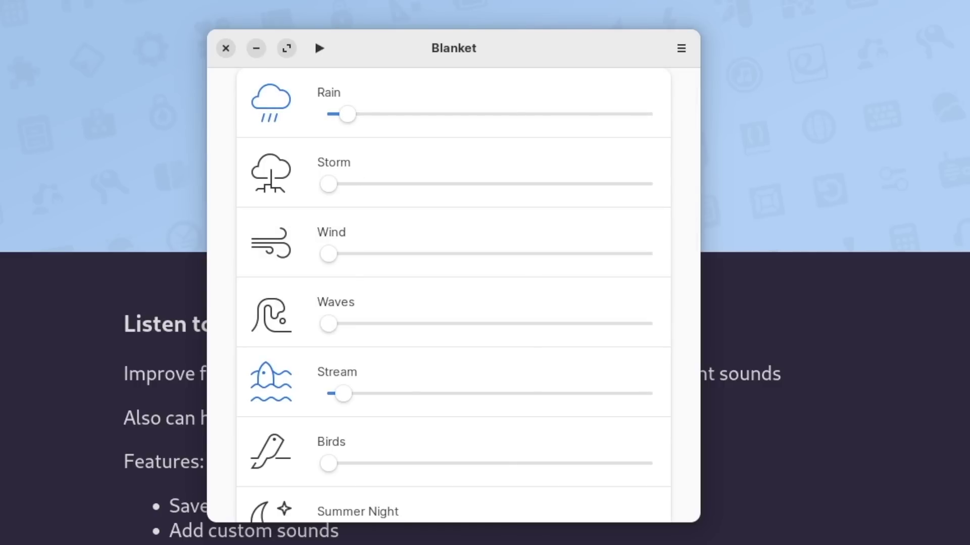
{"action": "left_click", "coordinate": [226, 48]}
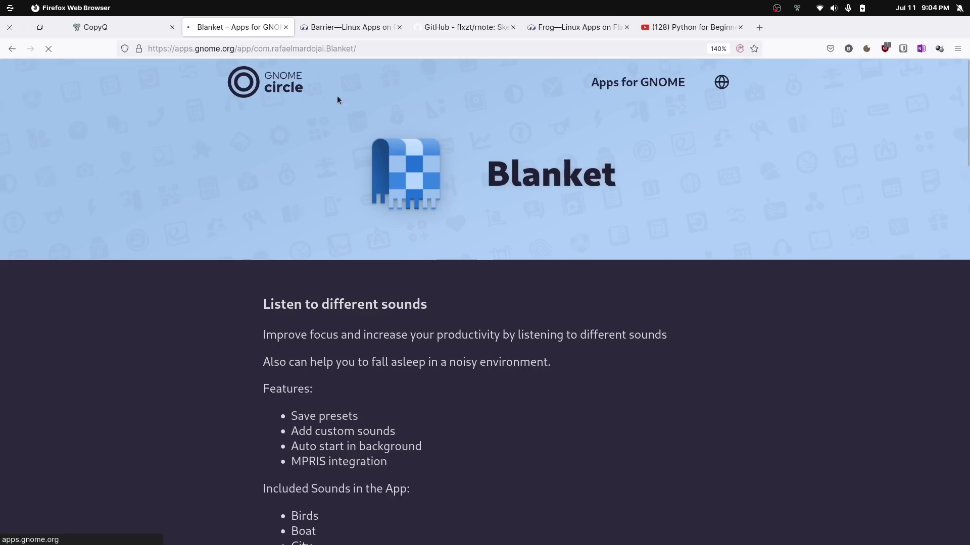
- Scroll through the Barrier Flathub page and its description, then switch to the Rnote GitHub page
{"action": "left_click", "coordinate": [353, 27]}
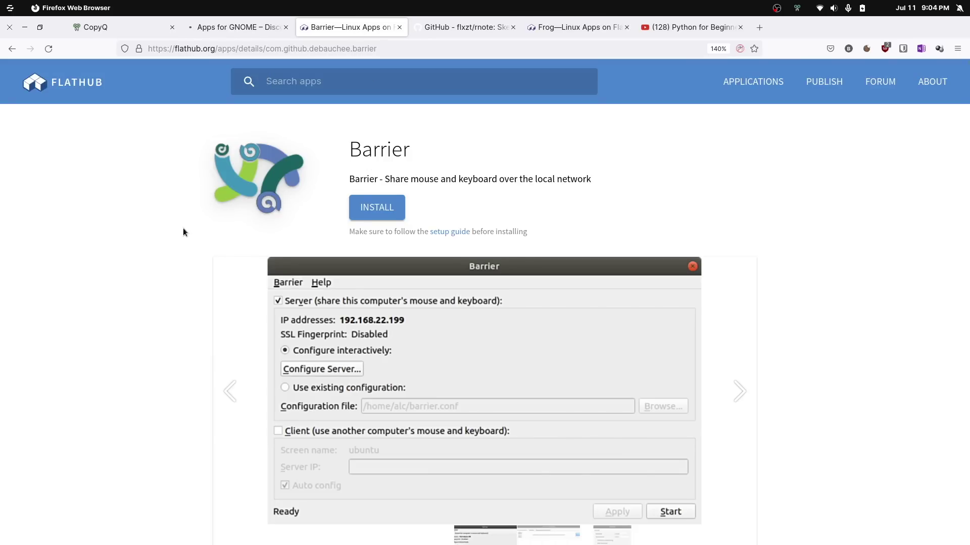
{"action": "scroll", "coordinate": [183, 228], "scroll_direction": "down", "scroll_amount": 3}
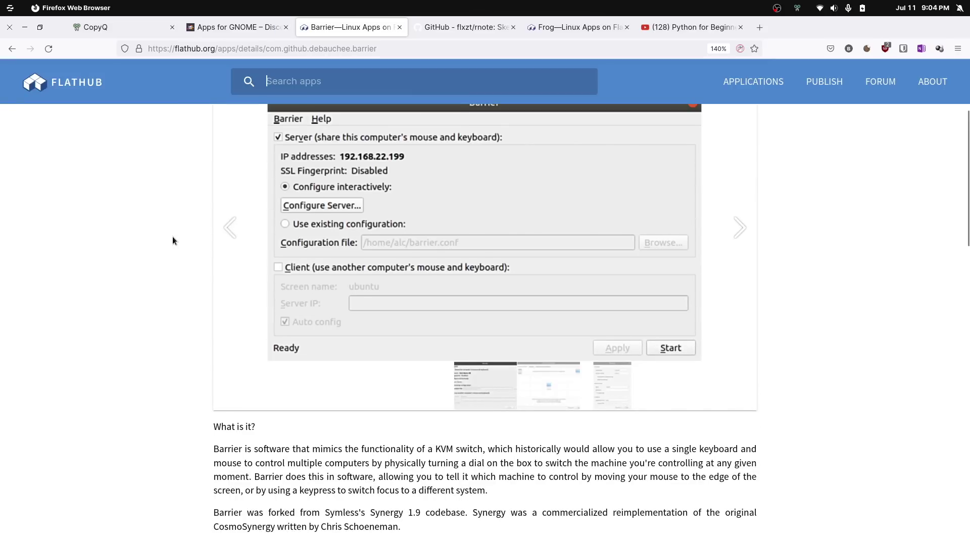
{"action": "scroll", "coordinate": [172, 241], "scroll_direction": "up", "scroll_amount": 2}
{"action": "scroll", "coordinate": [171, 241], "scroll_direction": "up", "scroll_amount": 2}
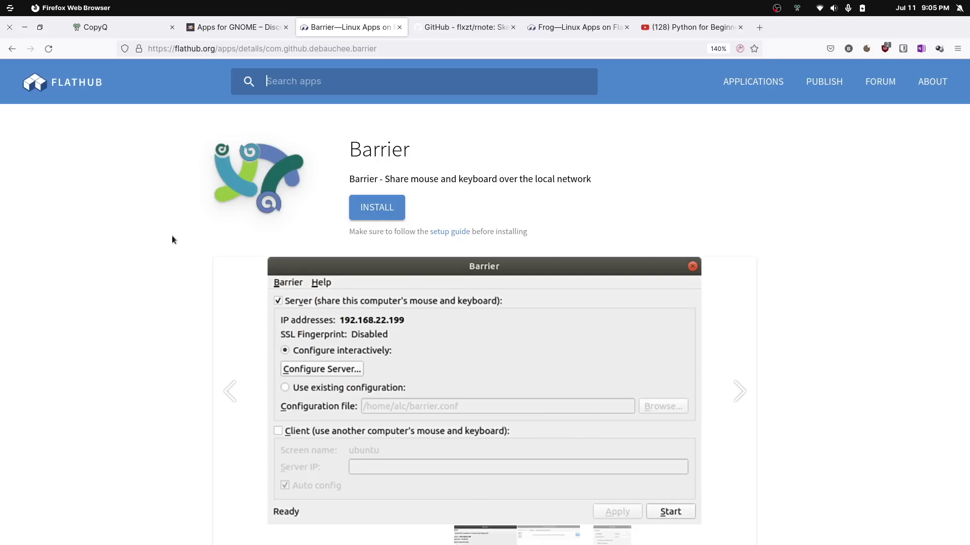
{"action": "scroll", "coordinate": [152, 221], "scroll_direction": "down", "scroll_amount": 8}
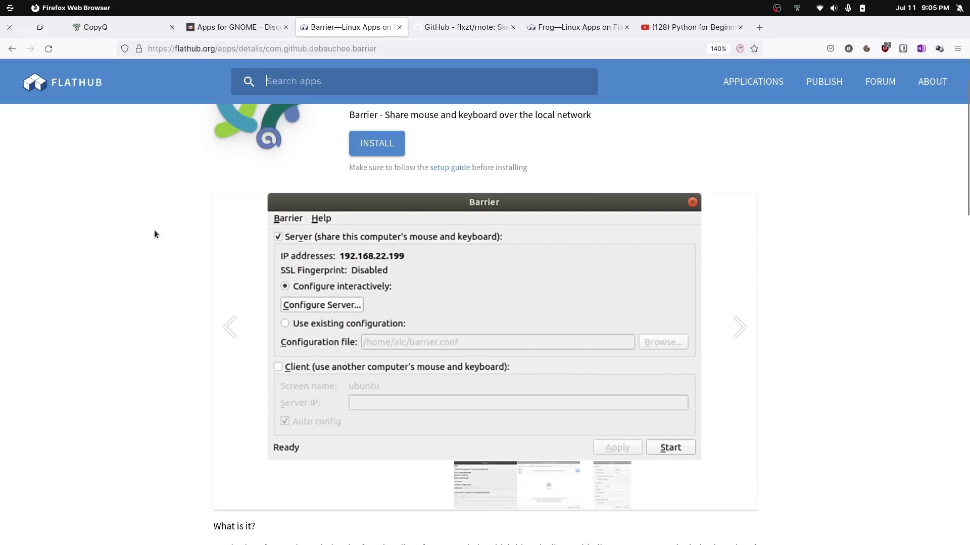
{"action": "scroll", "coordinate": [153, 234], "scroll_direction": "down", "scroll_amount": 2}
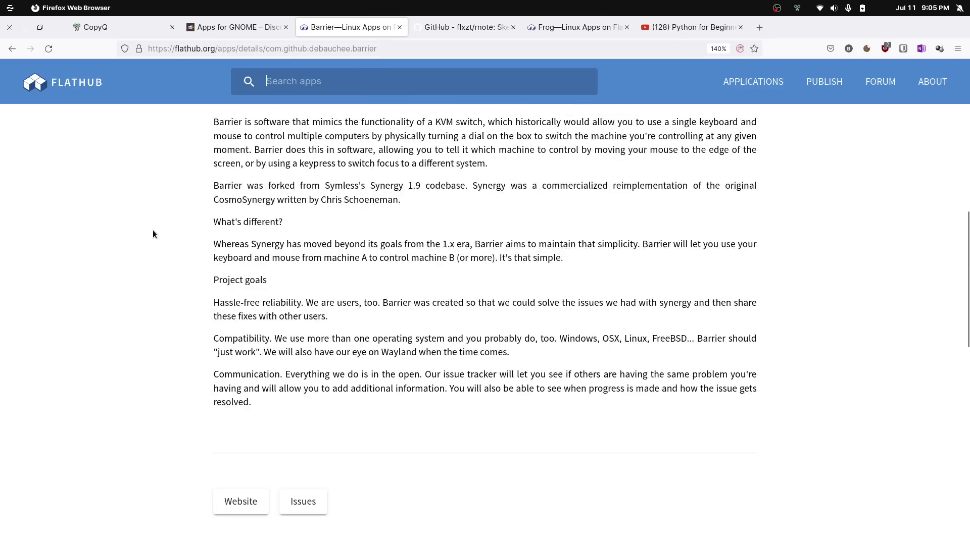
{"action": "scroll", "coordinate": [154, 235], "scroll_direction": "up", "scroll_amount": 3}
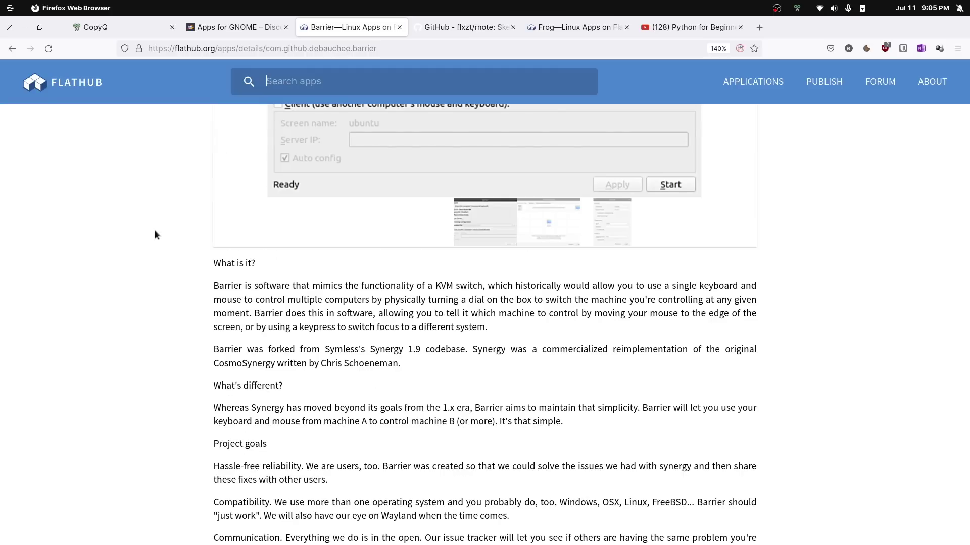
{"action": "scroll", "coordinate": [156, 252], "scroll_direction": "up", "scroll_amount": 5}
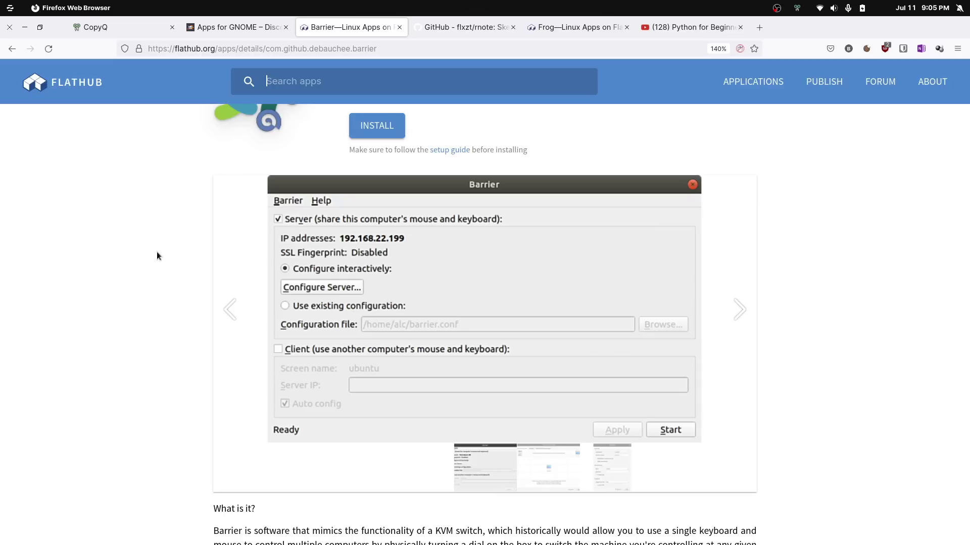
{"action": "scroll", "coordinate": [157, 259], "scroll_direction": "up", "scroll_amount": 2}
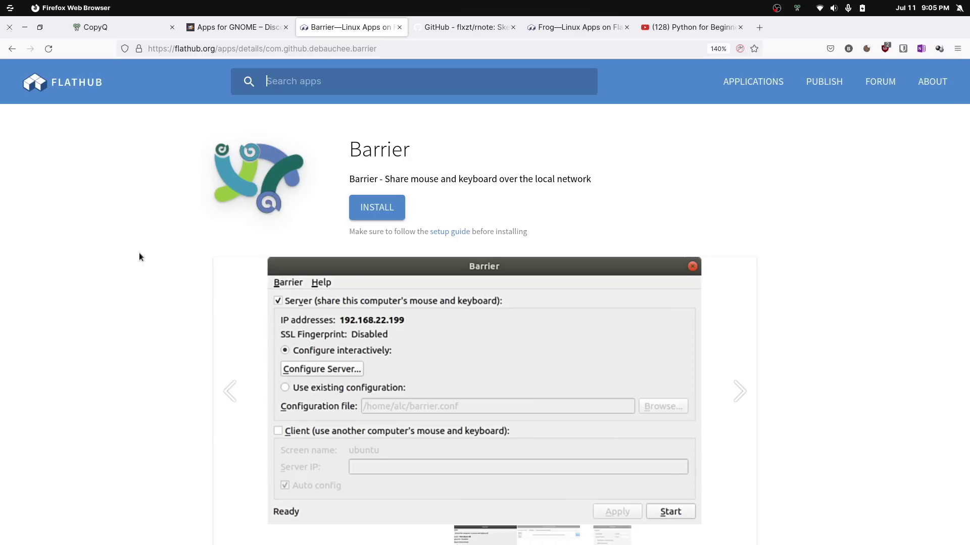
{"action": "scroll", "coordinate": [136, 254], "scroll_direction": "down", "scroll_amount": 8}
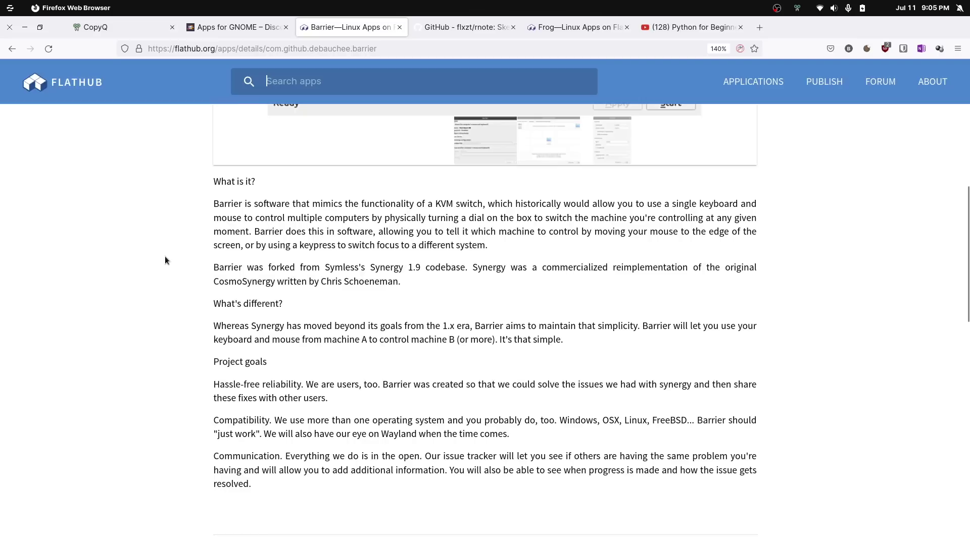
{"action": "scroll", "coordinate": [160, 264], "scroll_direction": "down", "scroll_amount": 1}
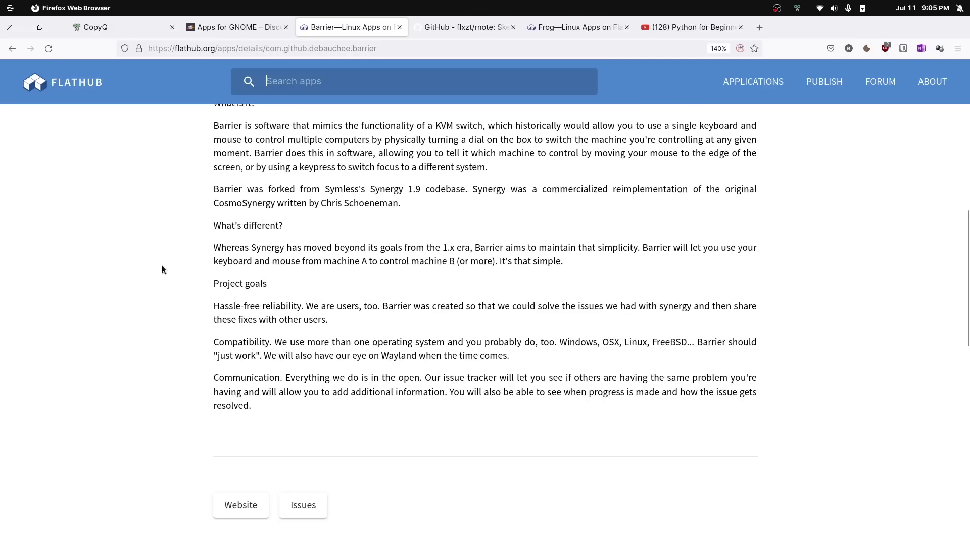
{"action": "scroll", "coordinate": [161, 268], "scroll_direction": "up", "scroll_amount": 4}
{"action": "scroll", "coordinate": [162, 270], "scroll_direction": "up", "scroll_amount": 5}
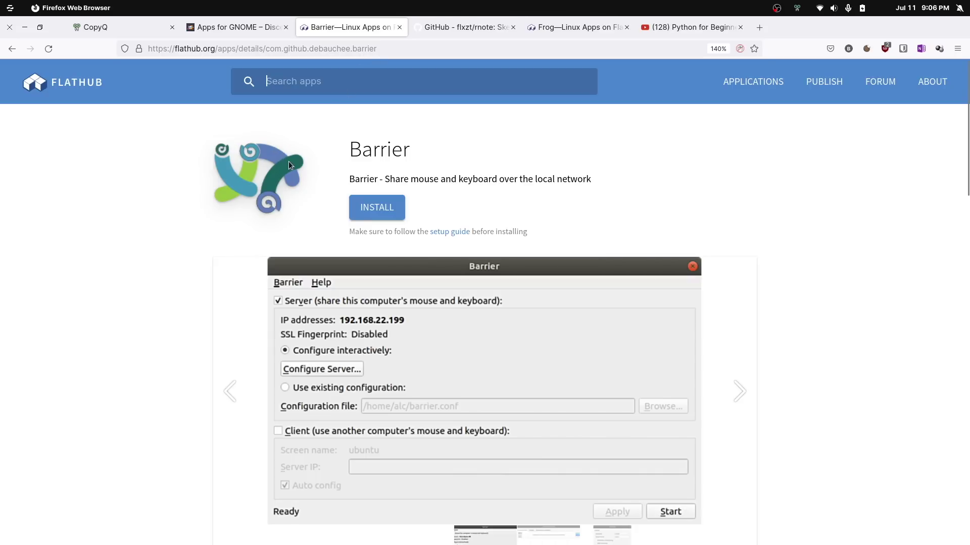
{"action": "left_click", "coordinate": [454, 27]}
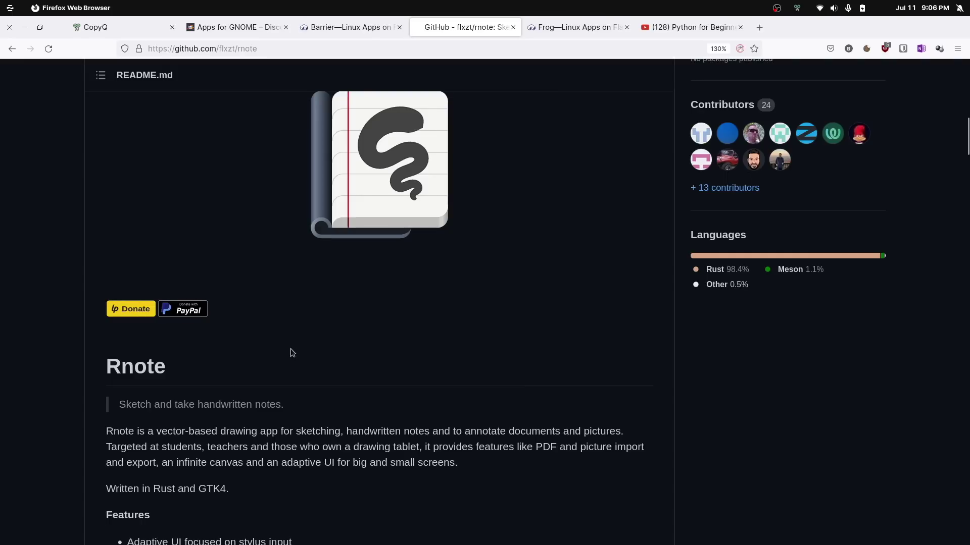
{"action": "scroll", "coordinate": [292, 352], "scroll_direction": "down", "scroll_amount": 3}
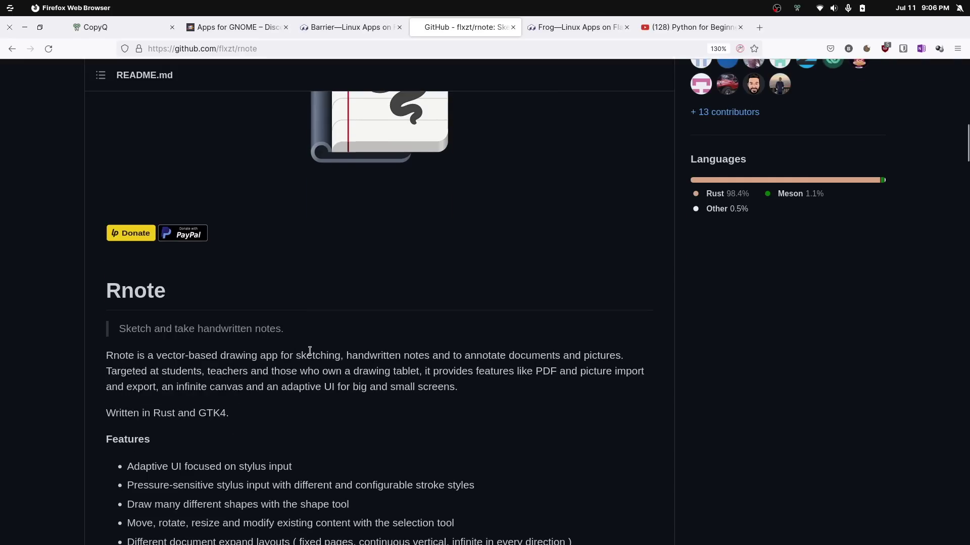
{"action": "scroll", "coordinate": [313, 354], "scroll_direction": "down", "scroll_amount": 6}
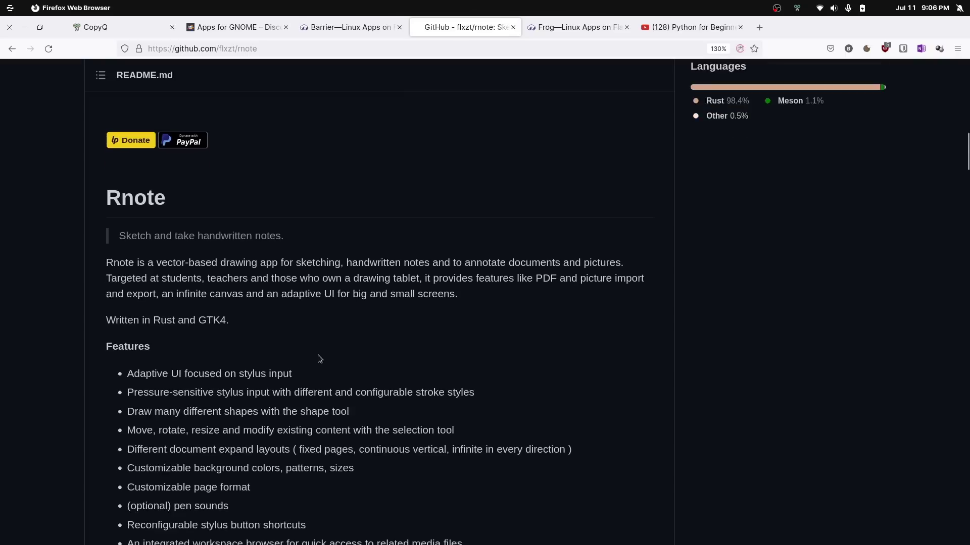
{"action": "scroll", "coordinate": [323, 355], "scroll_direction": "down", "scroll_amount": 9}
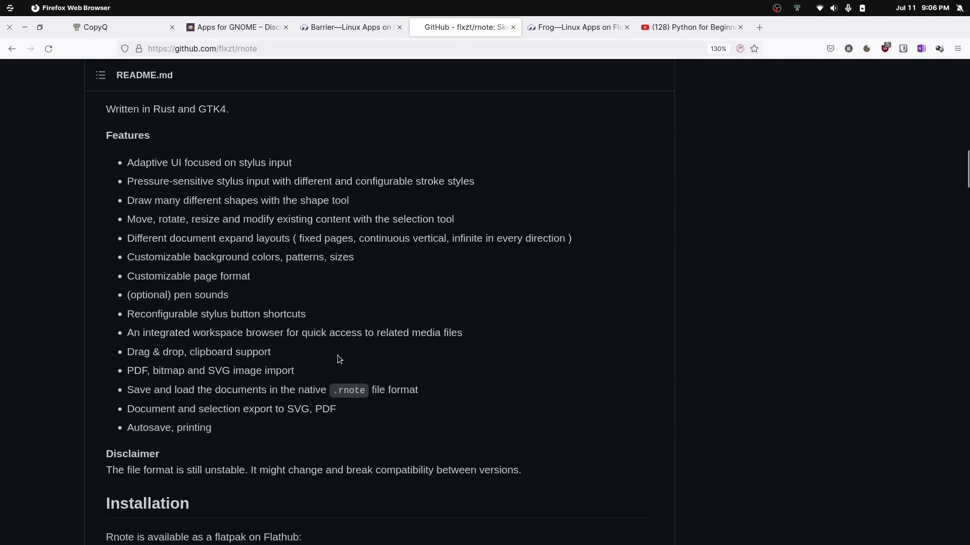
{"action": "scroll", "coordinate": [328, 357], "scroll_direction": "down", "scroll_amount": 9}
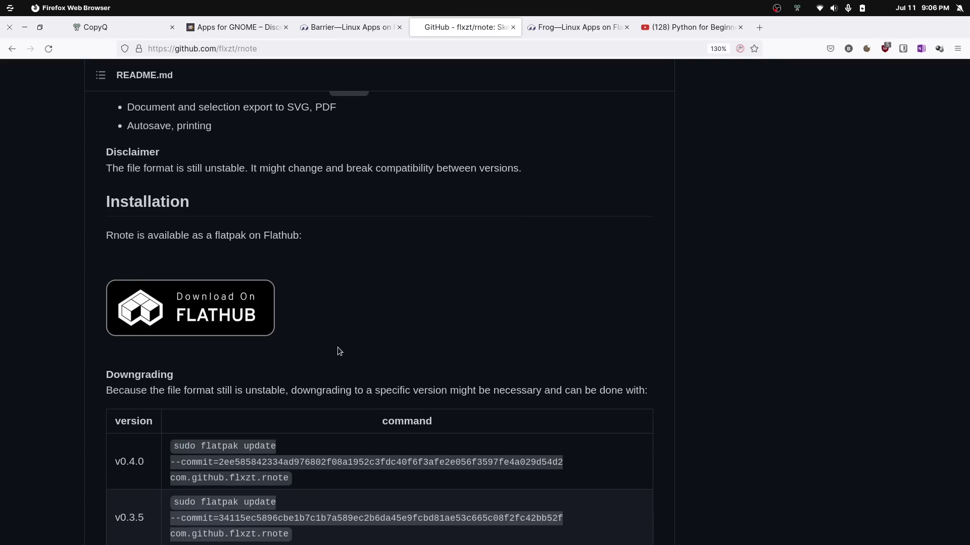
{"action": "scroll", "coordinate": [338, 351], "scroll_direction": "up", "scroll_amount": 12}
{"action": "scroll", "coordinate": [338, 348], "scroll_direction": "up", "scroll_amount": 13}
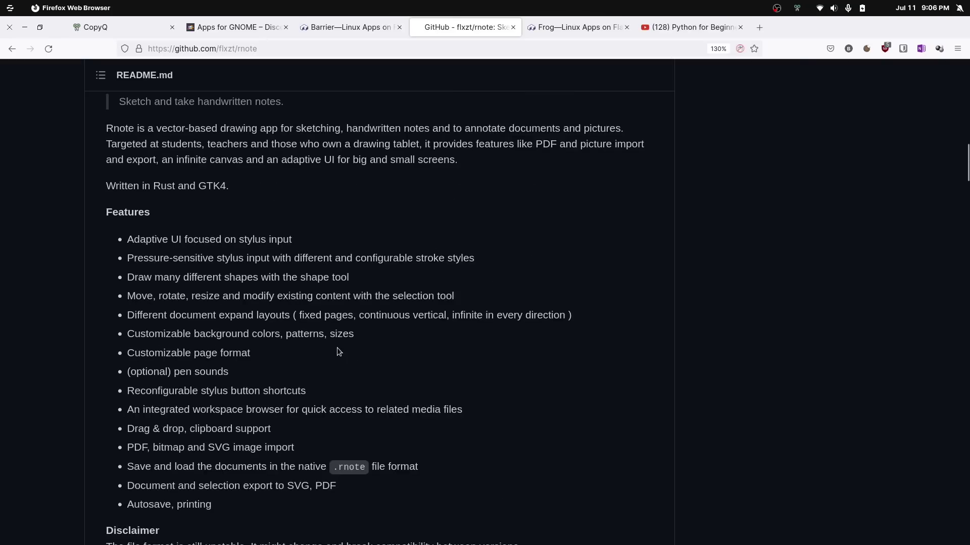
{"action": "scroll", "coordinate": [338, 348], "scroll_direction": "up", "scroll_amount": 6}
{"action": "scroll", "coordinate": [334, 354], "scroll_direction": "down", "scroll_amount": 3}
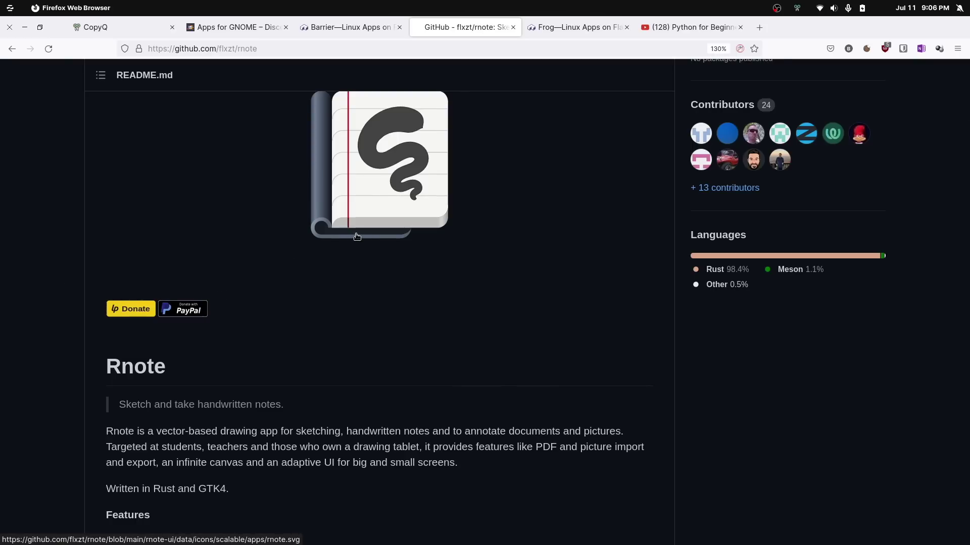
{"action": "mouse_move", "coordinate": [10, 414]}
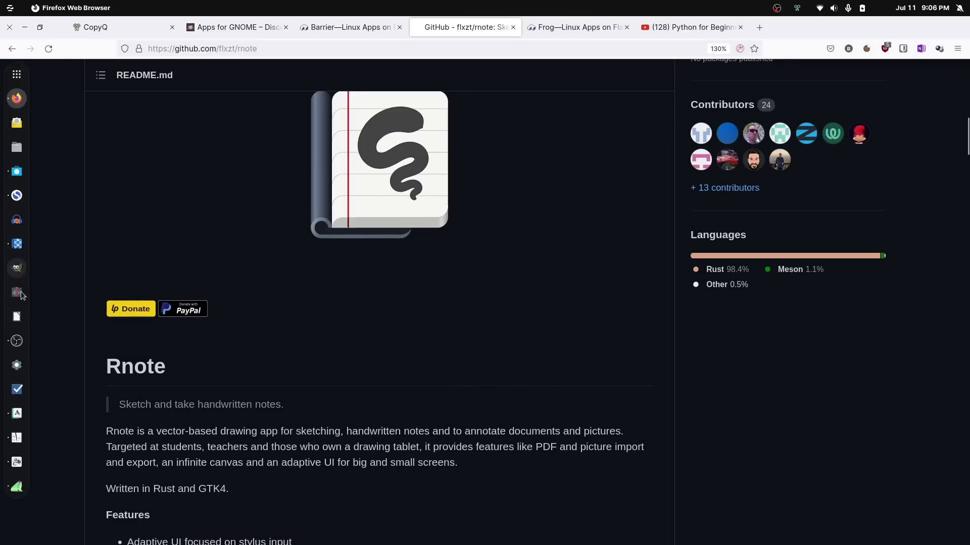
- Bring the Rnote window forward, move it right, and scroll the canvas
{"action": "left_click", "coordinate": [17, 438]}
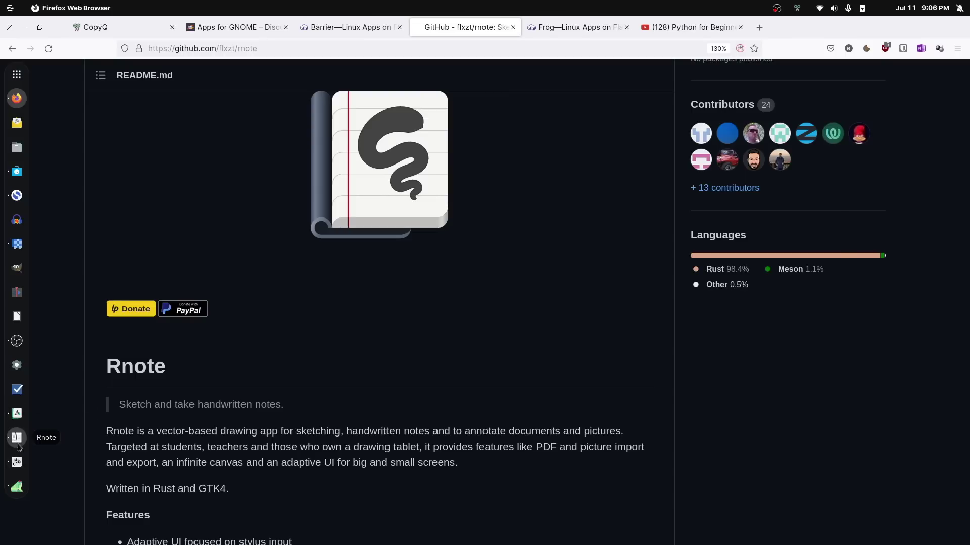
{"action": "left_click_drag", "start_coordinate": [639, 101], "coordinate": [735, 93]}
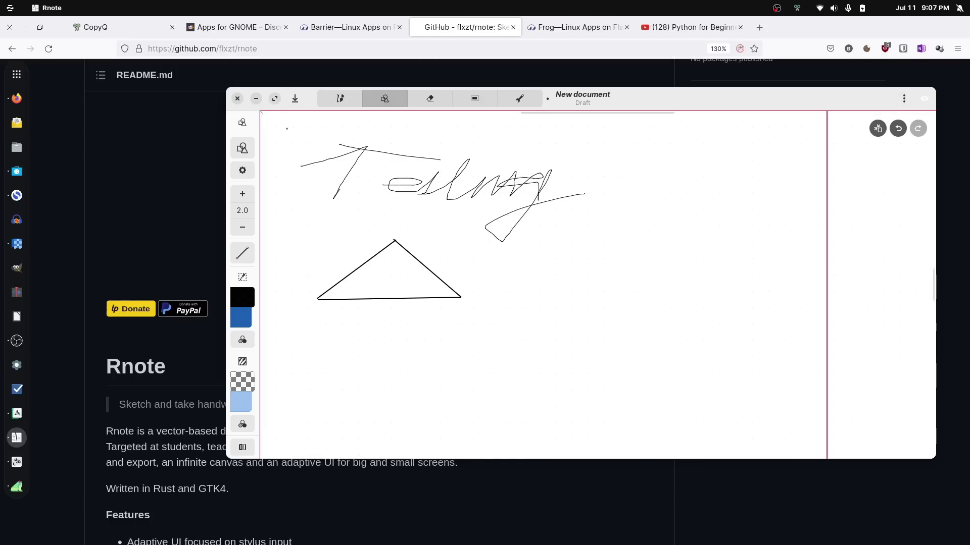
{"action": "scroll", "coordinate": [540, 240], "scroll_direction": "down", "scroll_amount": 5}
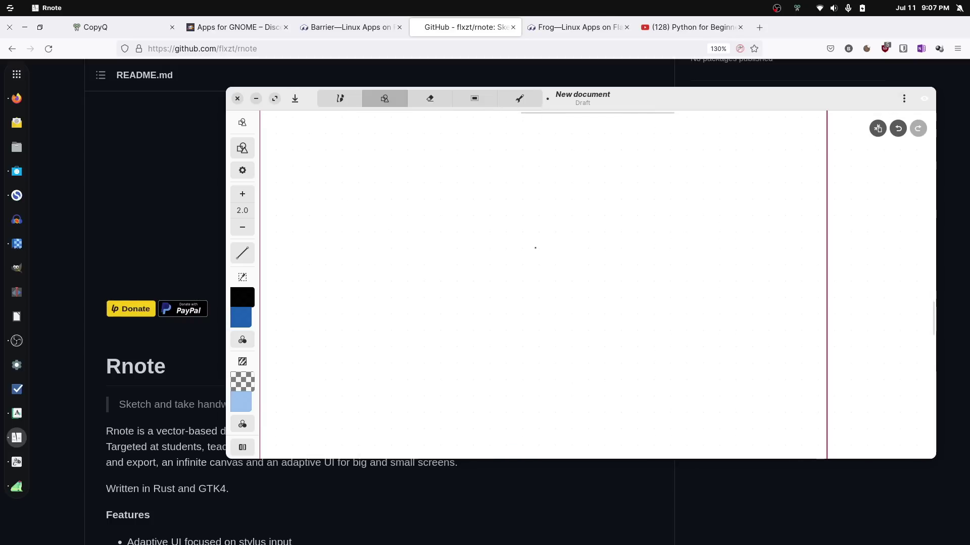
{"action": "scroll", "coordinate": [535, 247], "scroll_direction": "up", "scroll_amount": 8}
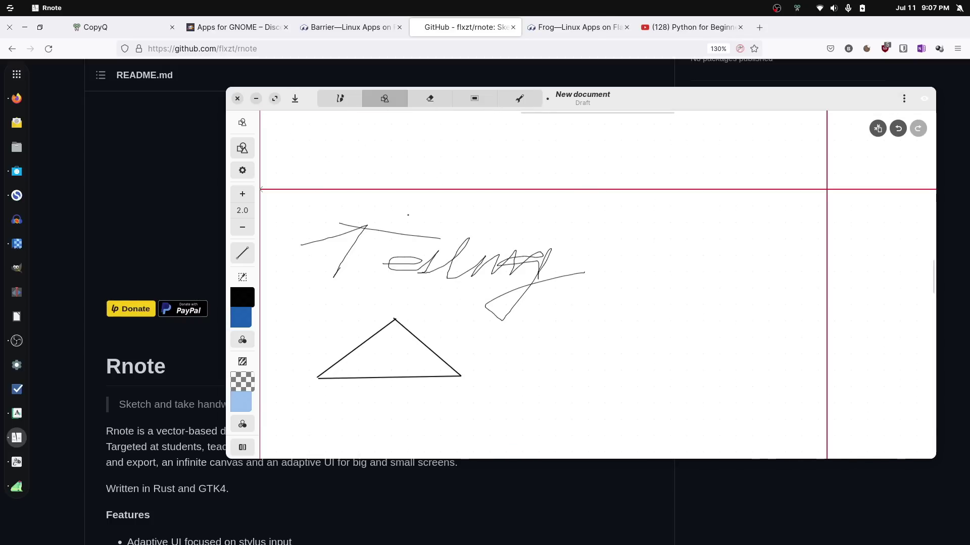
{"action": "scroll", "coordinate": [407, 214], "scroll_direction": "up", "scroll_amount": 5}
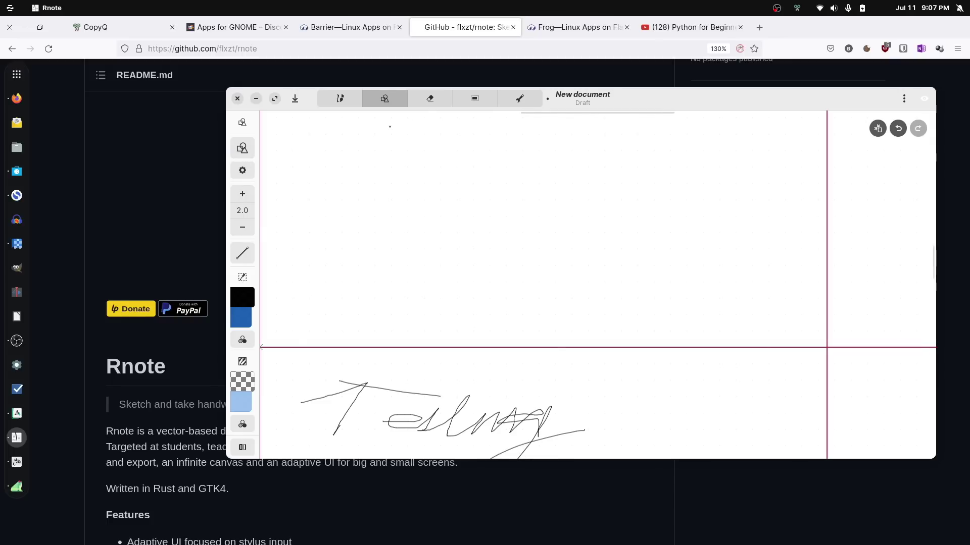
- Try Rnote's selector, pen, shaper and eraser tools, then open and close the main menu
{"action": "left_click", "coordinate": [473, 99]}
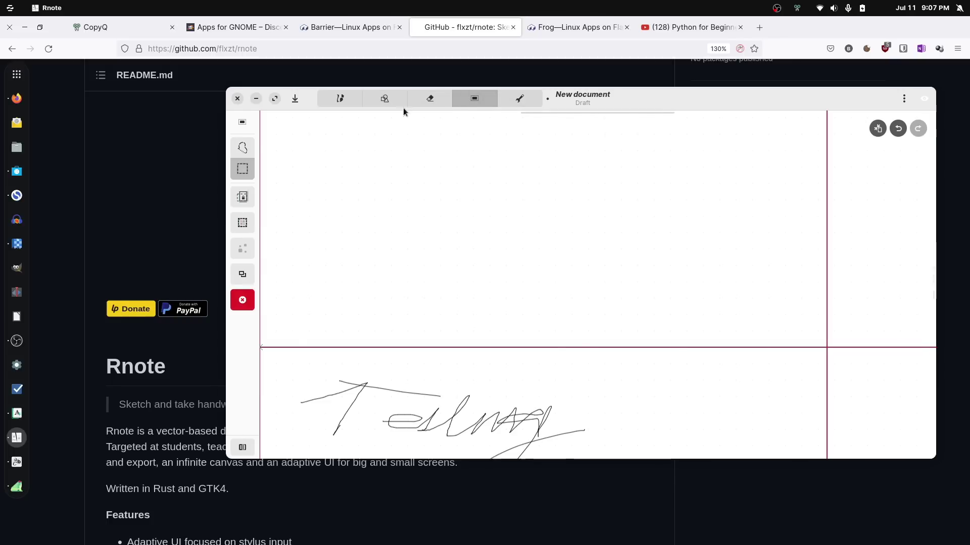
{"action": "left_click", "coordinate": [342, 99]}
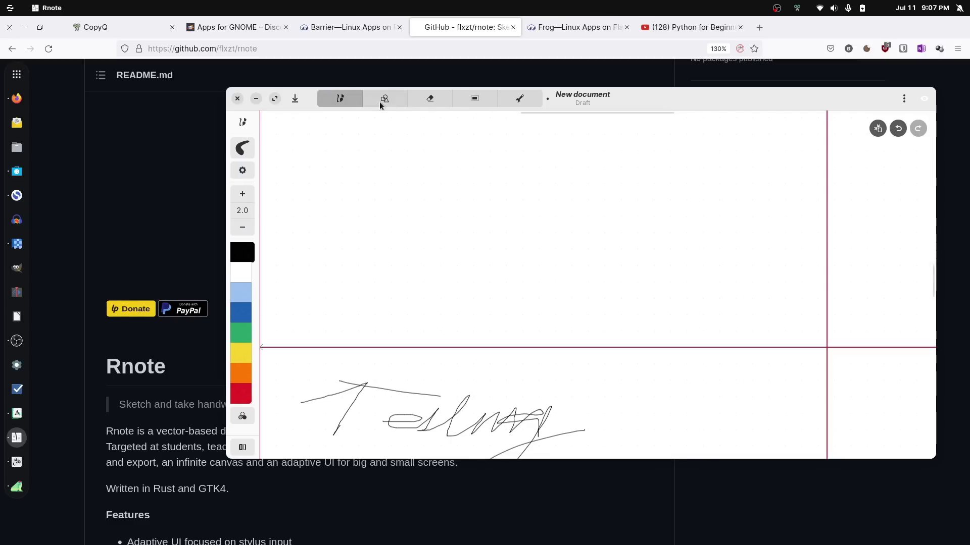
{"action": "left_click", "coordinate": [389, 100]}
{"action": "left_click", "coordinate": [447, 104]}
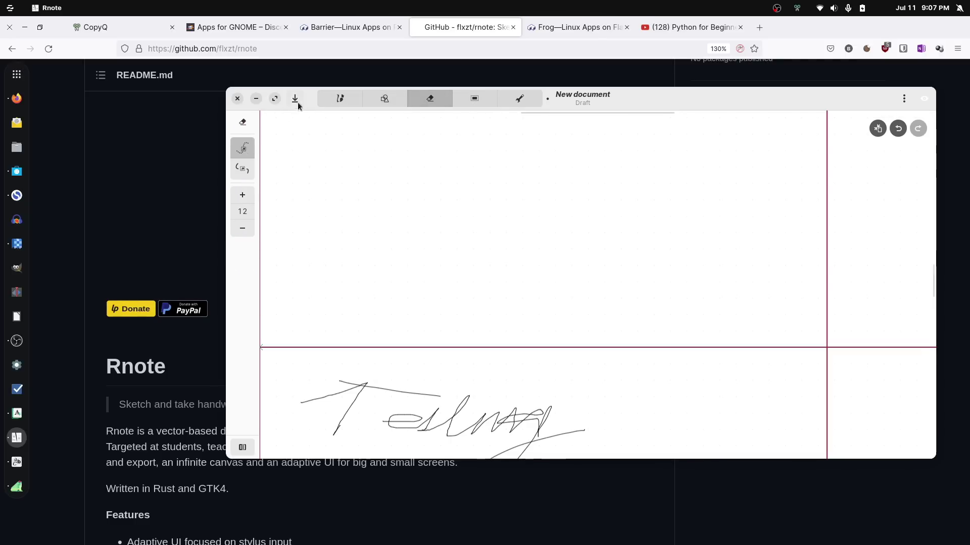
{"action": "left_click_drag", "start_coordinate": [683, 101], "coordinate": [644, 94]}
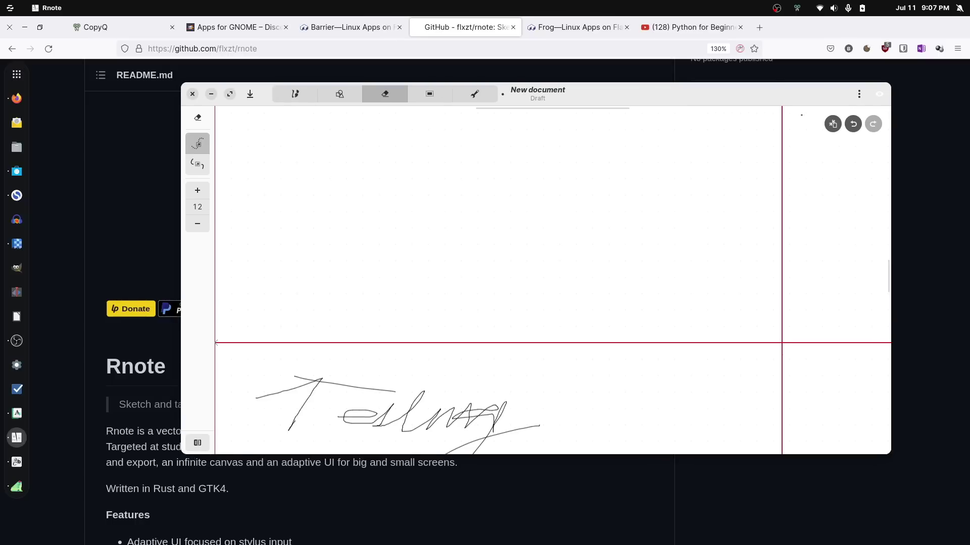
{"action": "left_click", "coordinate": [858, 94]}
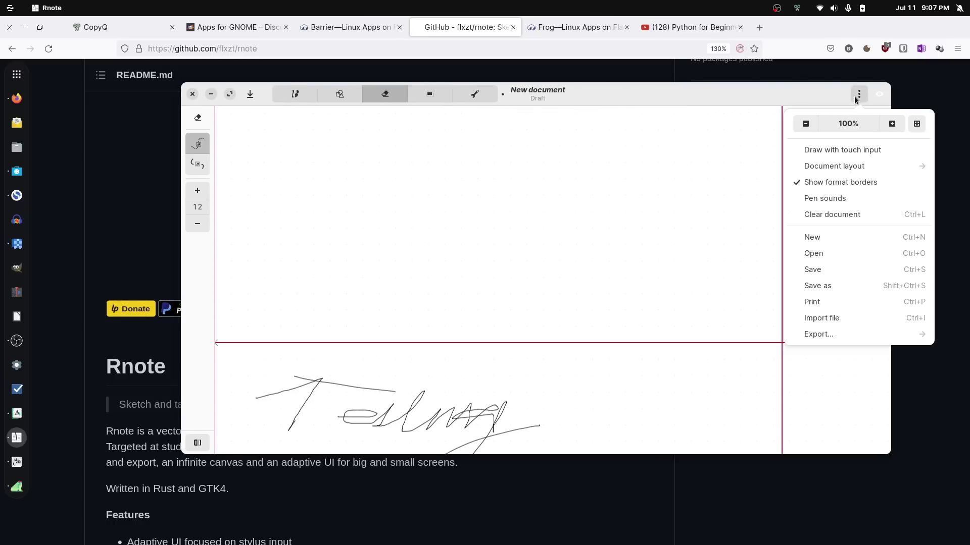
{"action": "left_click", "coordinate": [855, 99]}
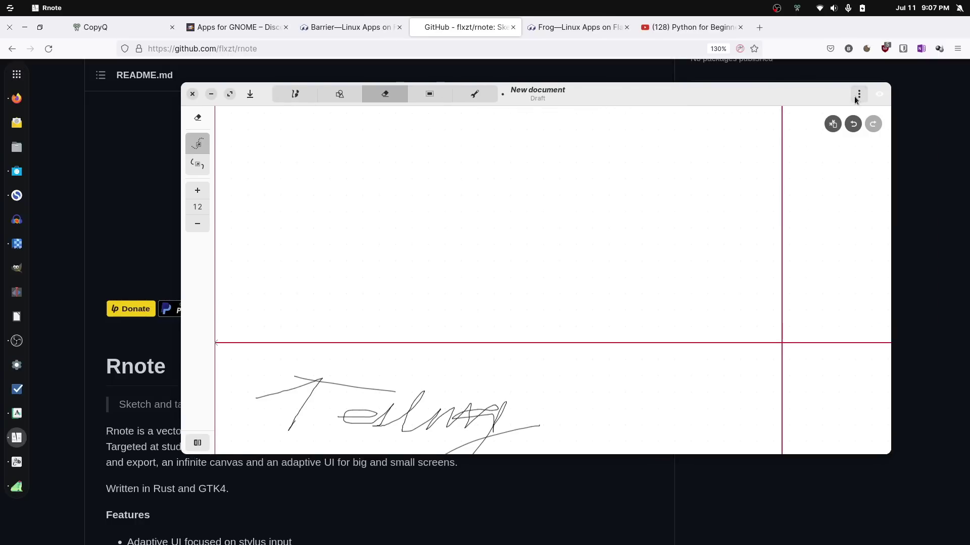
{"action": "left_click_drag", "start_coordinate": [763, 90], "coordinate": [774, 91]}
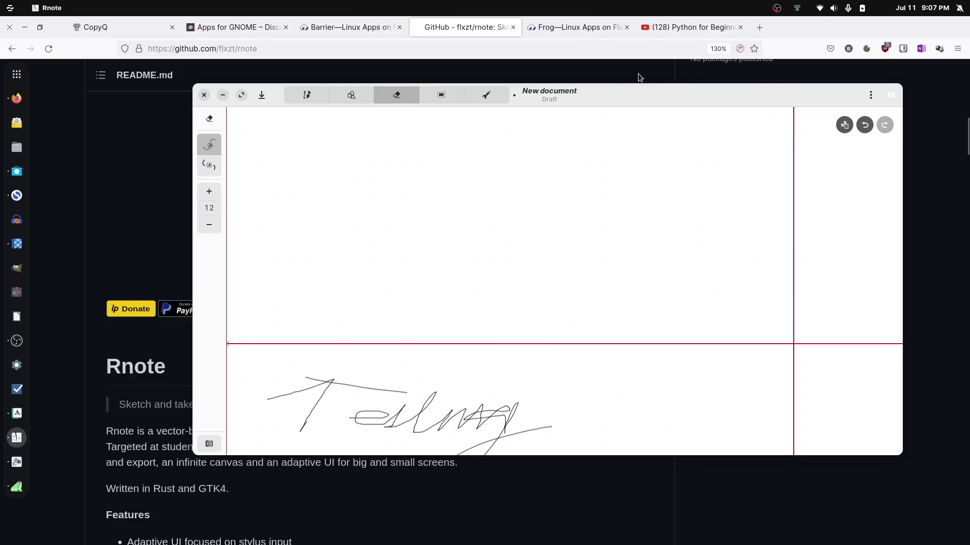
- Show Frog's Flathub page, then bring the Frog window forward and centre it
{"action": "left_click", "coordinate": [579, 29]}
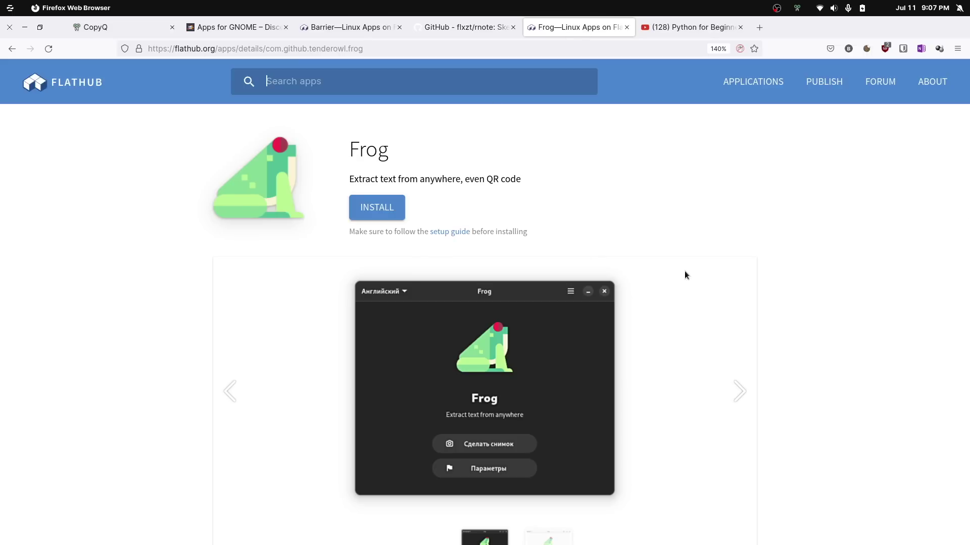
{"action": "key", "text": "alt+Tab"}
{"action": "key", "text": "alt+Tab"}
{"action": "key", "text": "alt+Tab"}
{"action": "key", "text": "alt+Tab"}
{"action": "key", "text": "alt+Tab"}
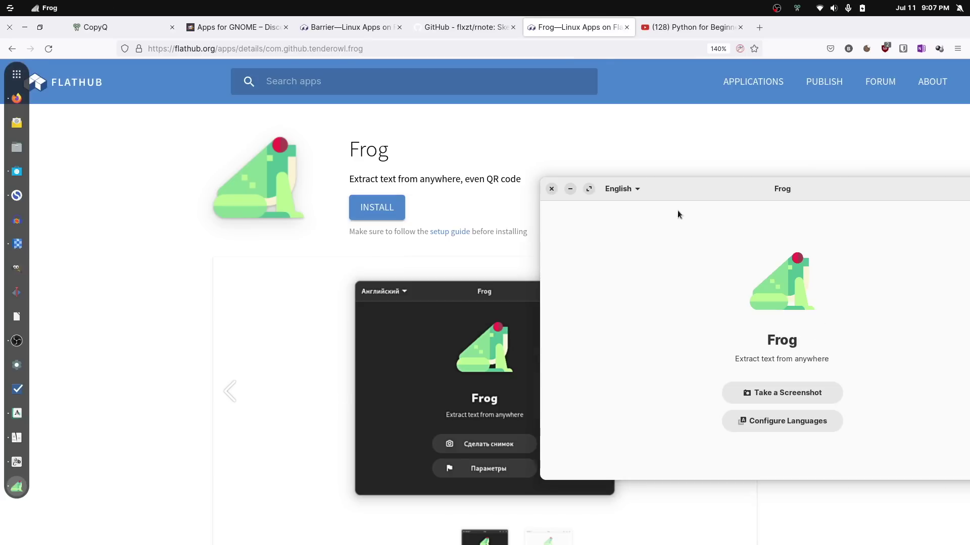
{"action": "left_click_drag", "start_coordinate": [713, 193], "coordinate": [452, 143]}
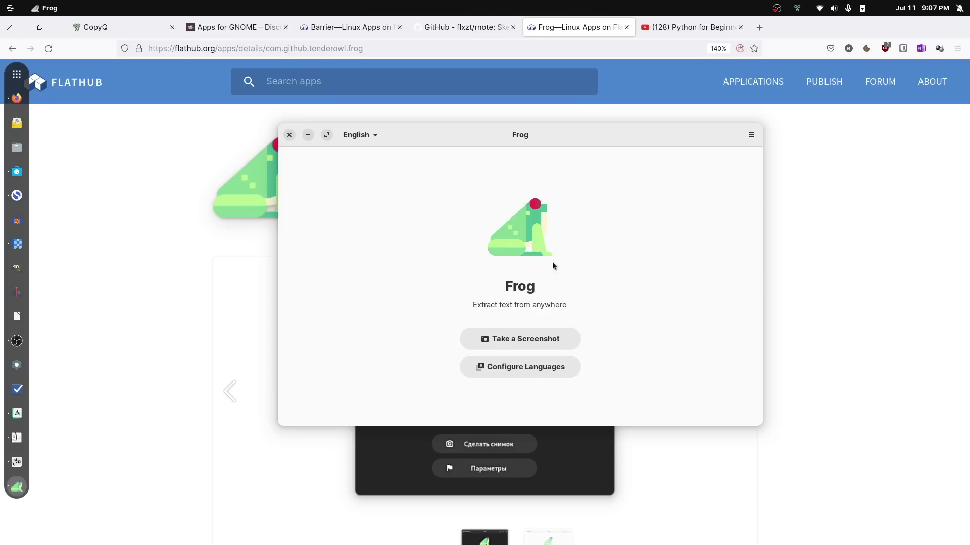
- With the YouTube Python tutorial showing, start and confirm a Frog screenshot capture
{"action": "left_click", "coordinate": [680, 31]}
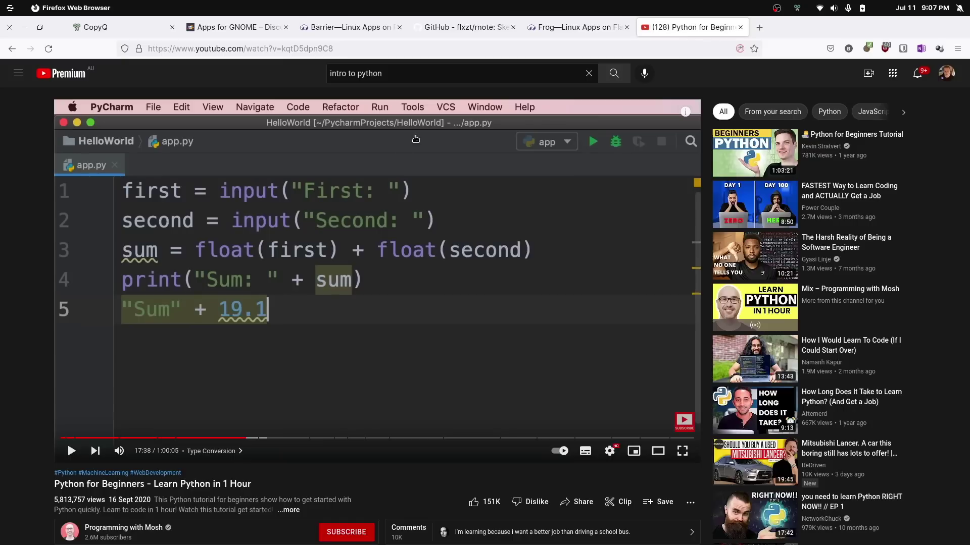
{"action": "key", "text": "alt+Tab"}
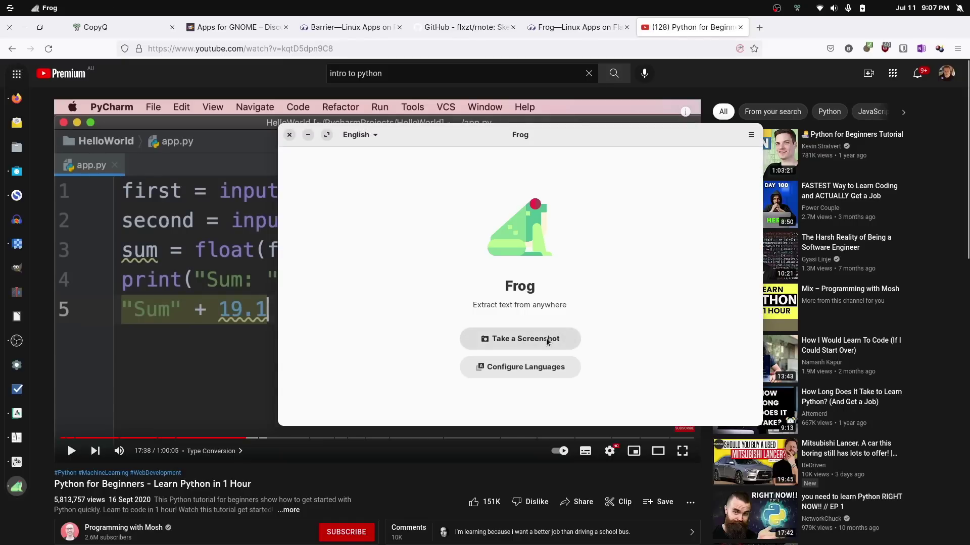
{"action": "left_click", "coordinate": [546, 339]}
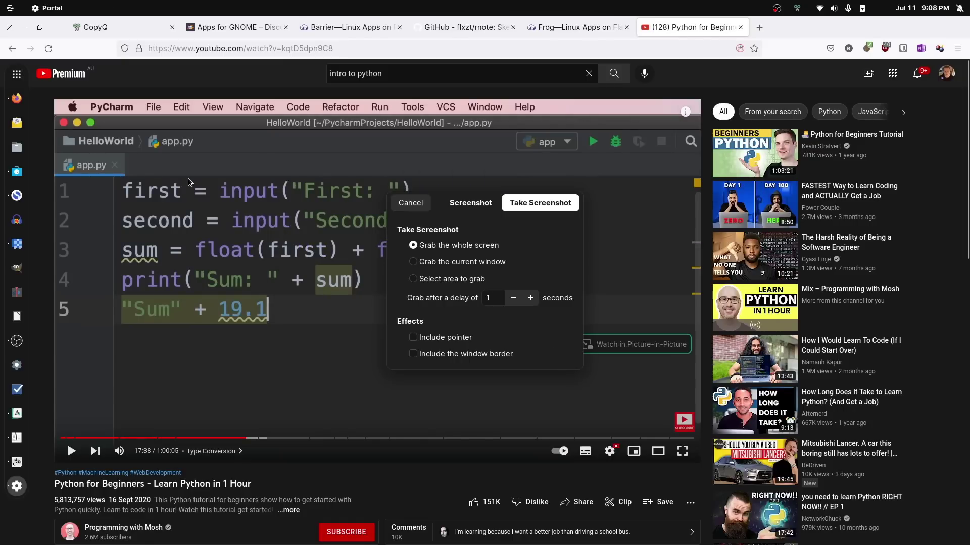
{"action": "key", "text": "Return"}
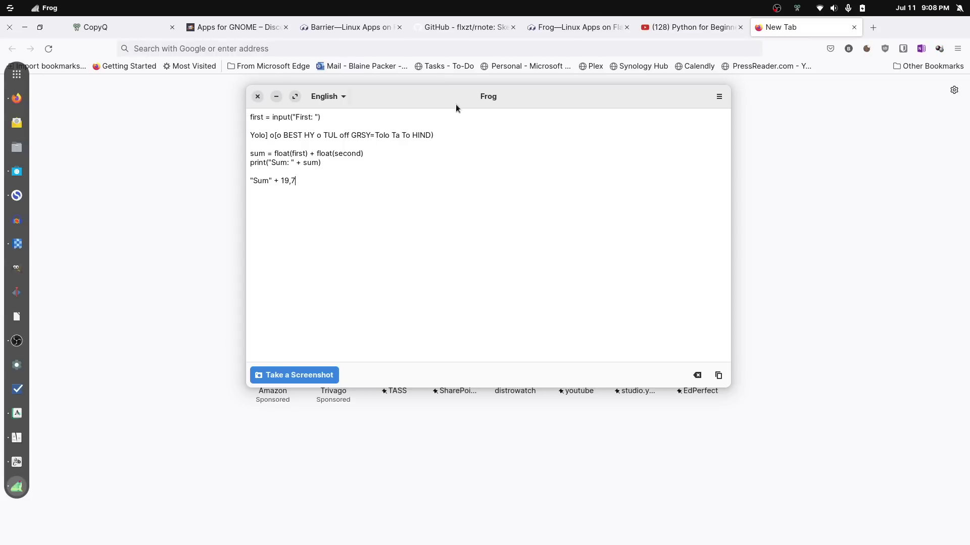
- Select Frog's extracted code from 'sum =' to '19,7', close Frog, and open app search
{"action": "left_click", "coordinate": [676, 26]}
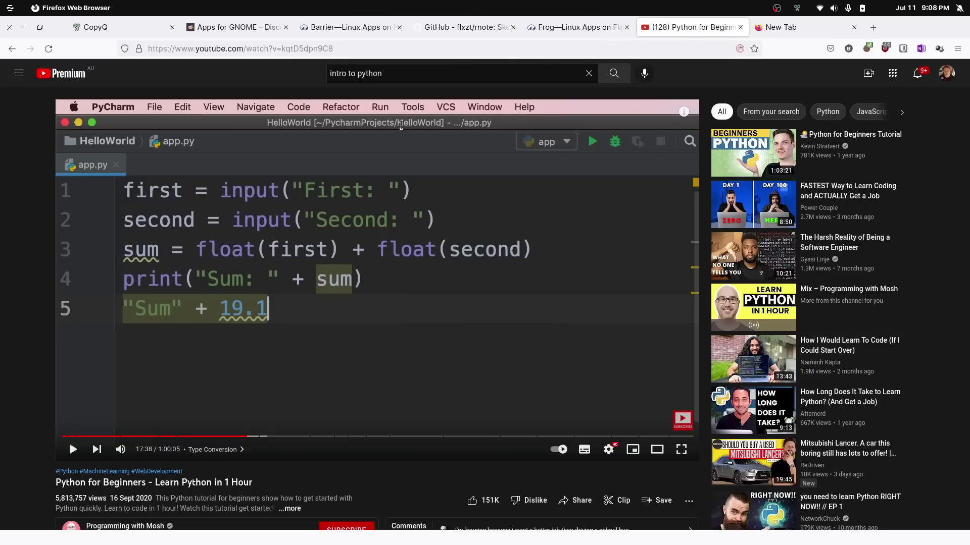
{"action": "key", "text": "alt+Tab"}
{"action": "left_click_drag", "start_coordinate": [295, 181], "coordinate": [249, 150]}
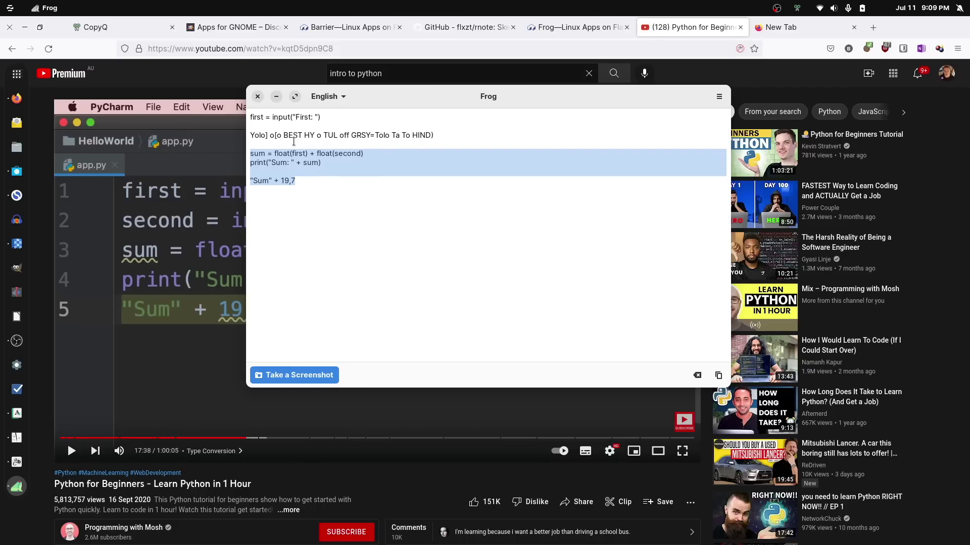
{"action": "left_click", "coordinate": [258, 97]}
{"action": "key", "text": "super"}
- Launch Fondo from the 'f' search results and maximize its wallpaper window
{"action": "type", "text": "fo"}
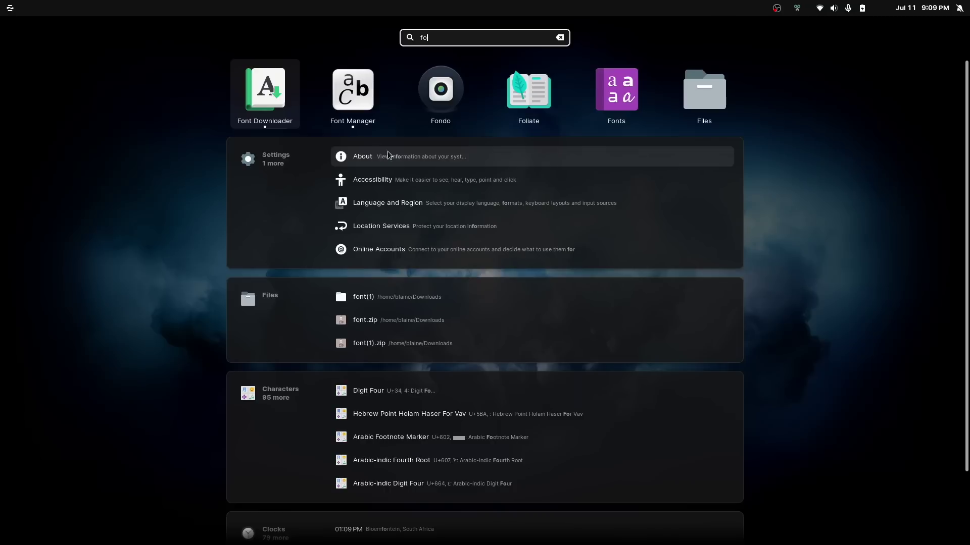
{"action": "left_click", "coordinate": [435, 105]}
{"action": "mouse_move", "coordinate": [474, 160]}
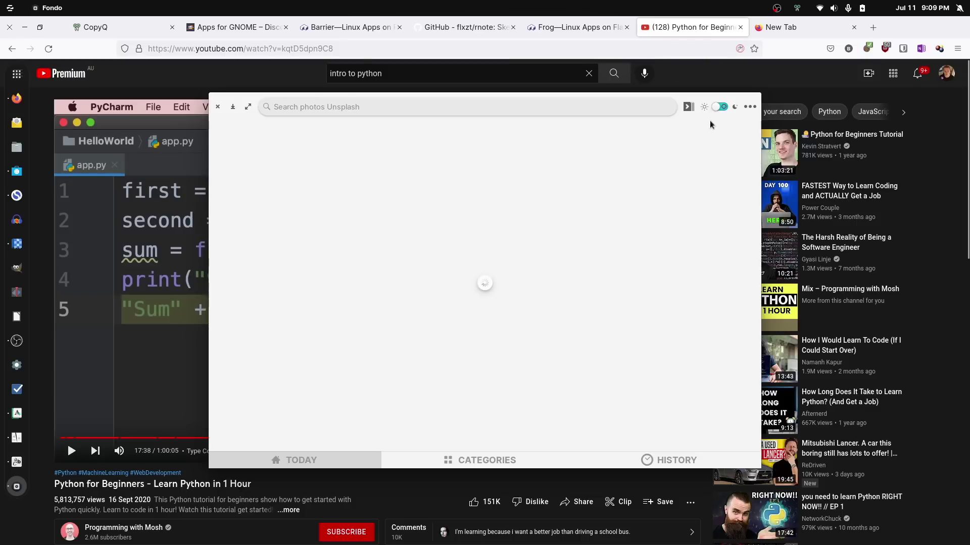
{"action": "left_click", "coordinate": [248, 107]}
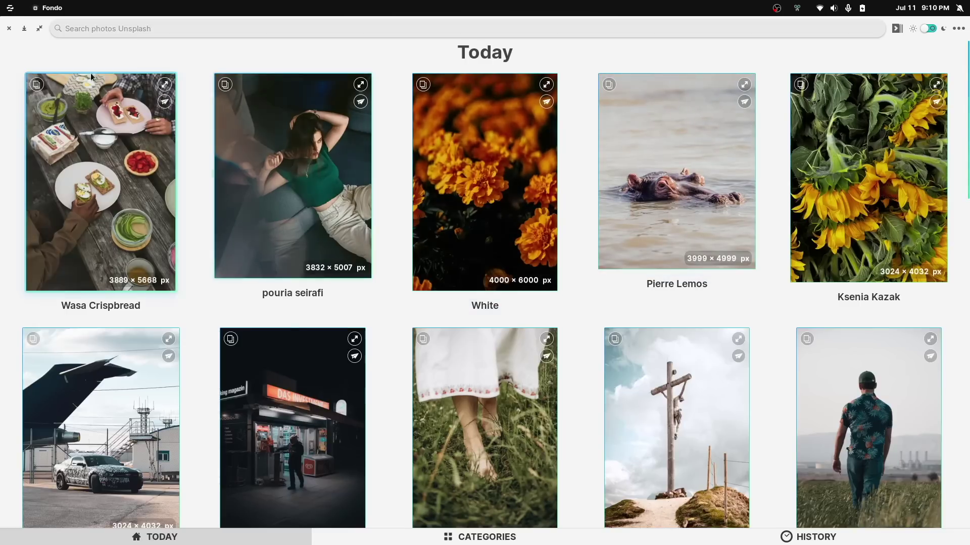
{"action": "scroll", "coordinate": [570, 242], "scroll_direction": "down", "scroll_amount": 3}
{"action": "scroll", "coordinate": [571, 247], "scroll_direction": "down", "scroll_amount": 8}
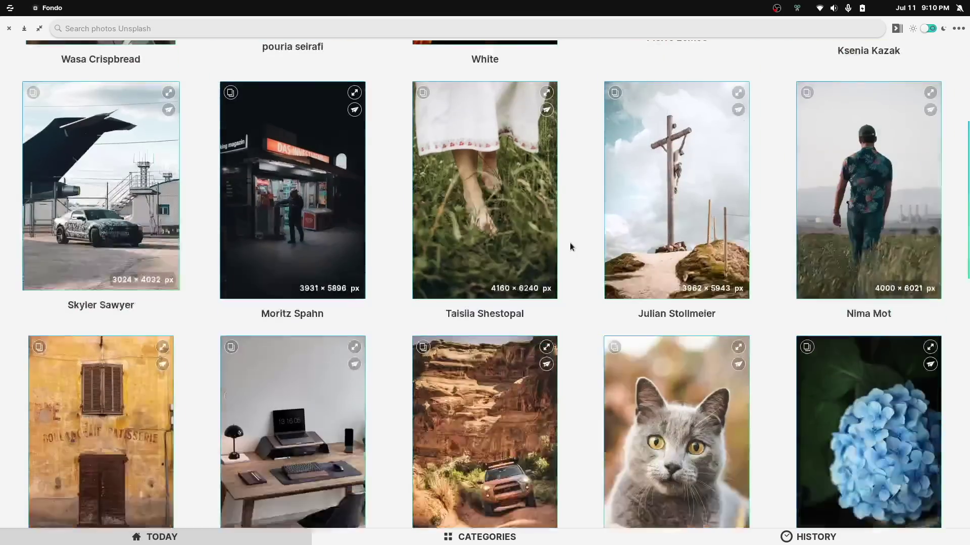
{"action": "scroll", "coordinate": [570, 246], "scroll_direction": "down", "scroll_amount": 9}
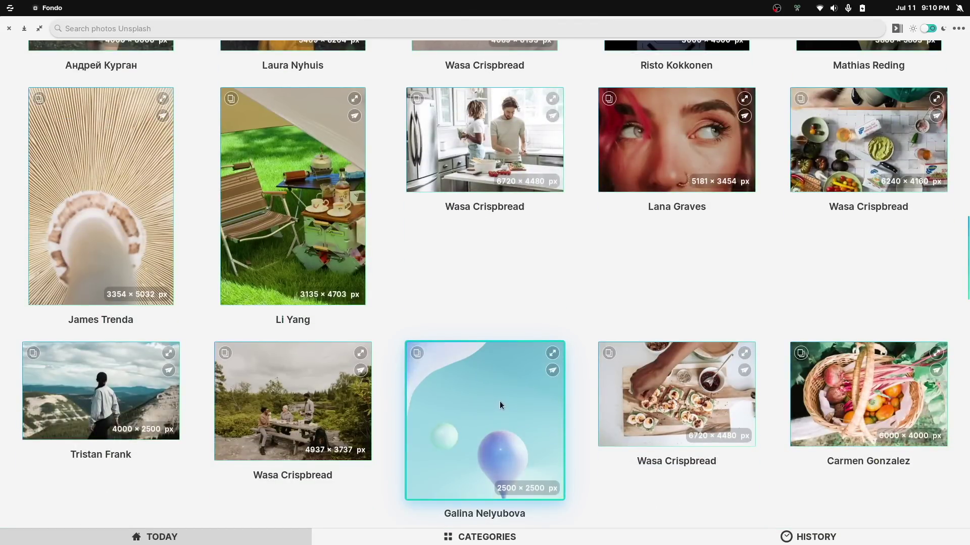
{"action": "scroll", "coordinate": [538, 363], "scroll_direction": "up", "scroll_amount": 15}
{"action": "scroll", "coordinate": [552, 318], "scroll_direction": "up", "scroll_amount": 6}
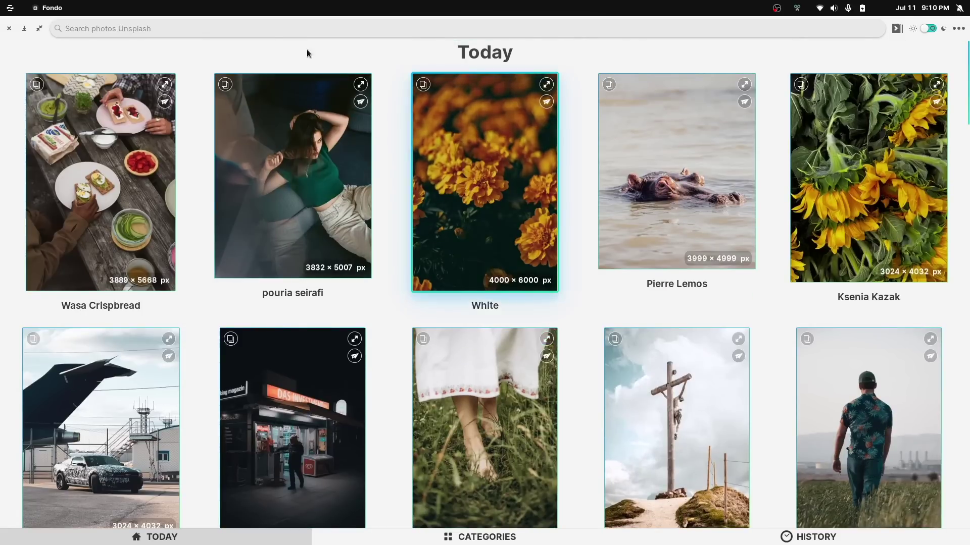
{"action": "scroll", "coordinate": [601, 250], "scroll_direction": "down", "scroll_amount": 5}
{"action": "scroll", "coordinate": [590, 246], "scroll_direction": "down", "scroll_amount": 10}
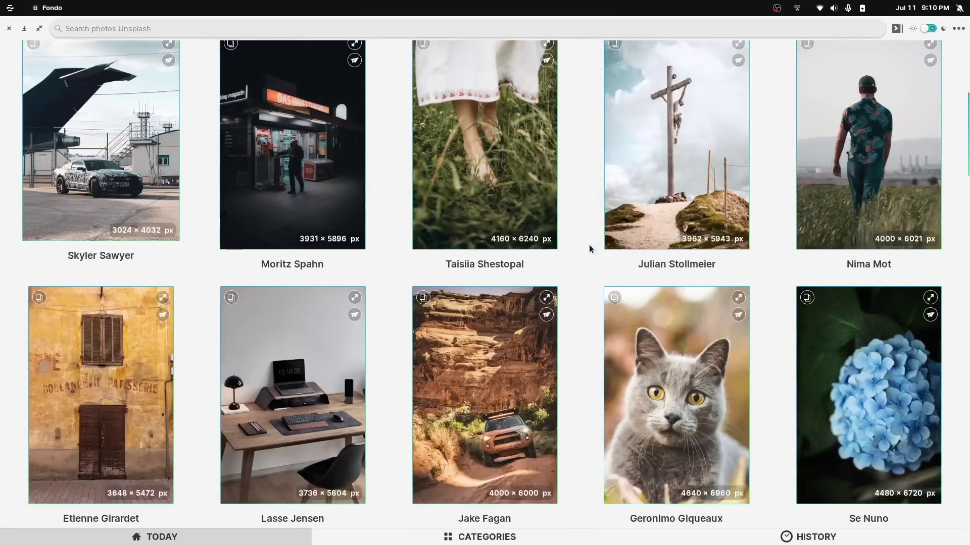
{"action": "scroll", "coordinate": [585, 247], "scroll_direction": "down", "scroll_amount": 5}
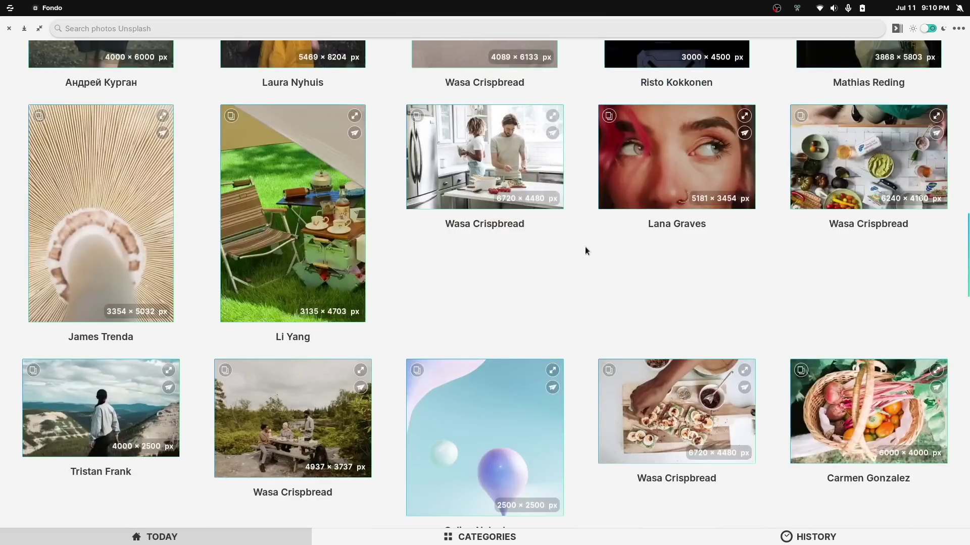
{"action": "scroll", "coordinate": [578, 260], "scroll_direction": "down", "scroll_amount": 10}
{"action": "scroll", "coordinate": [570, 271], "scroll_direction": "down", "scroll_amount": 7}
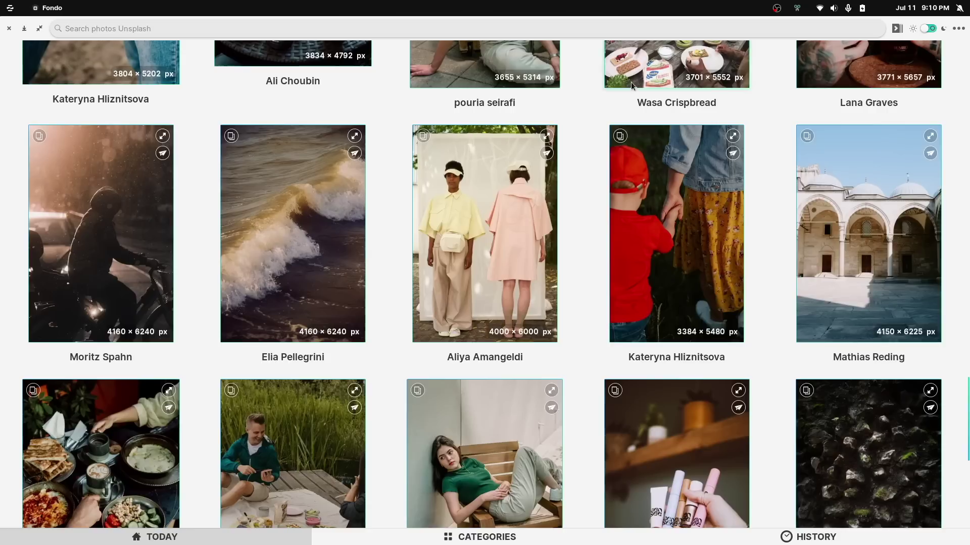
{"action": "mouse_move", "coordinate": [666, 72]}
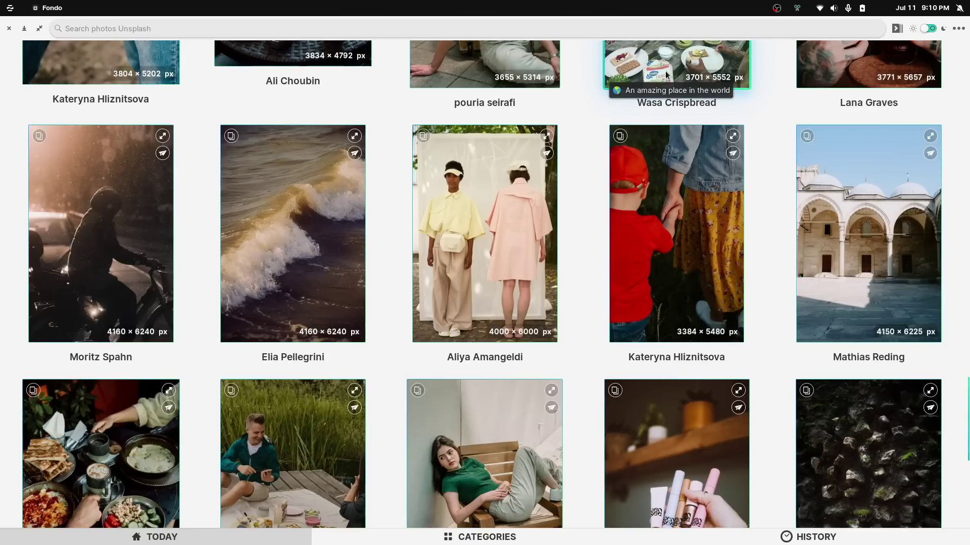